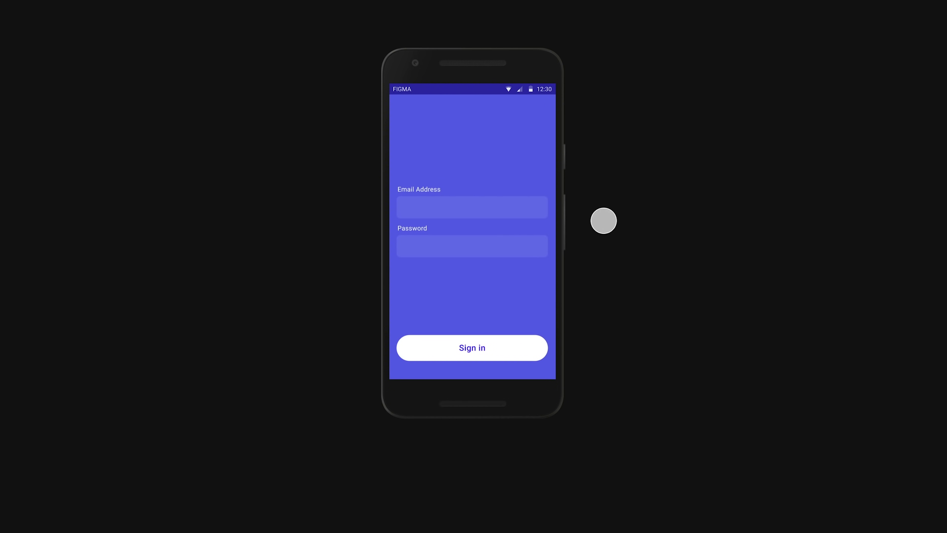
Step: Try out the finished email prototype by signing in, swiping away the Travel Alerts email and starring the Figma invitation email
left_click(520, 204)
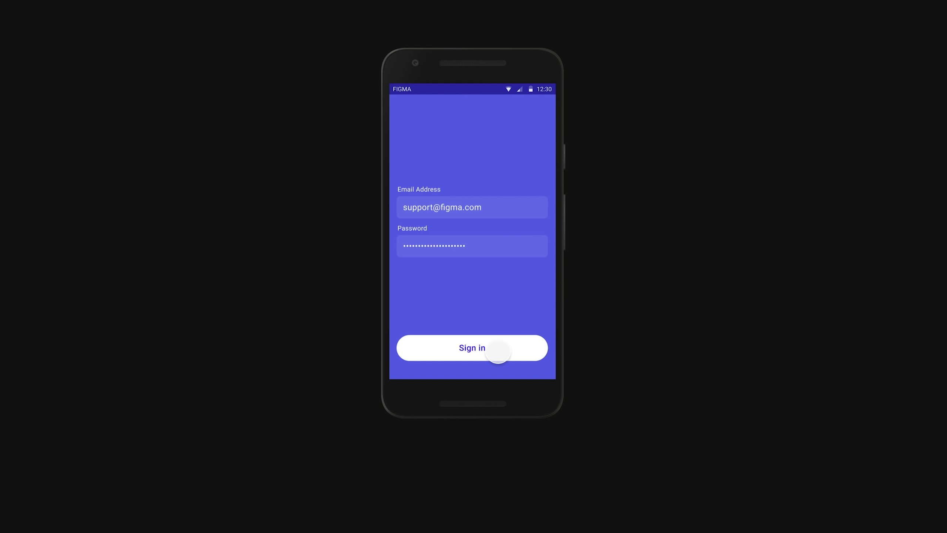
left_click(498, 349)
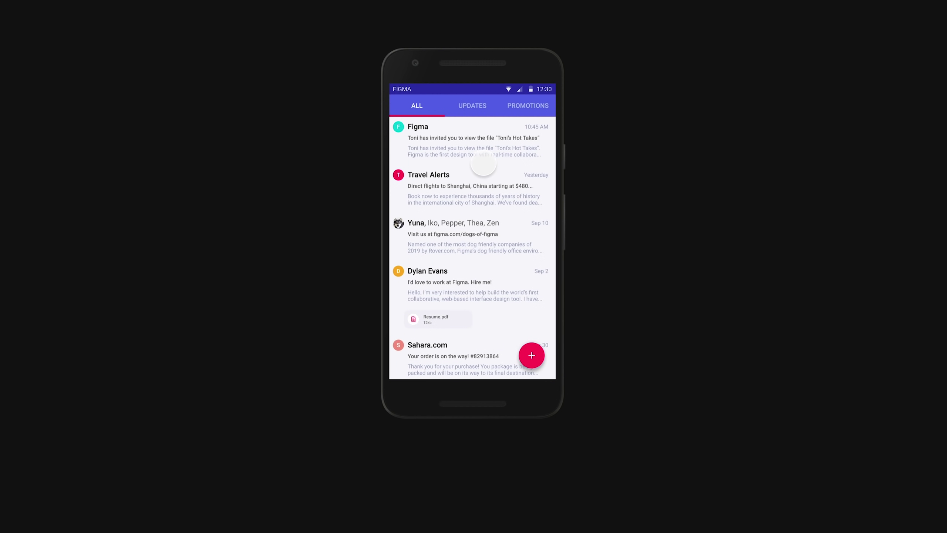
left_click_drag(484, 200, 306, 258)
left_click_drag(554, 236, 328, 261)
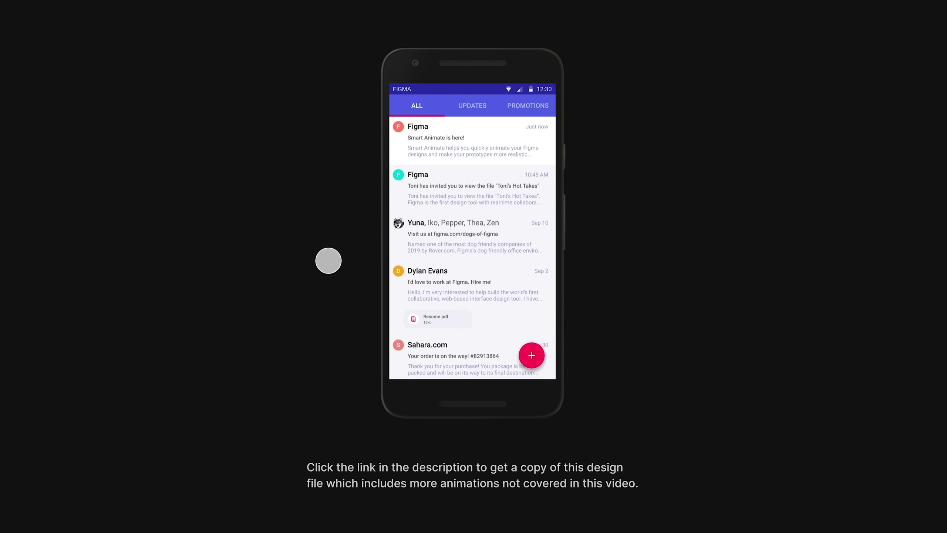
left_click_drag(416, 198, 644, 183)
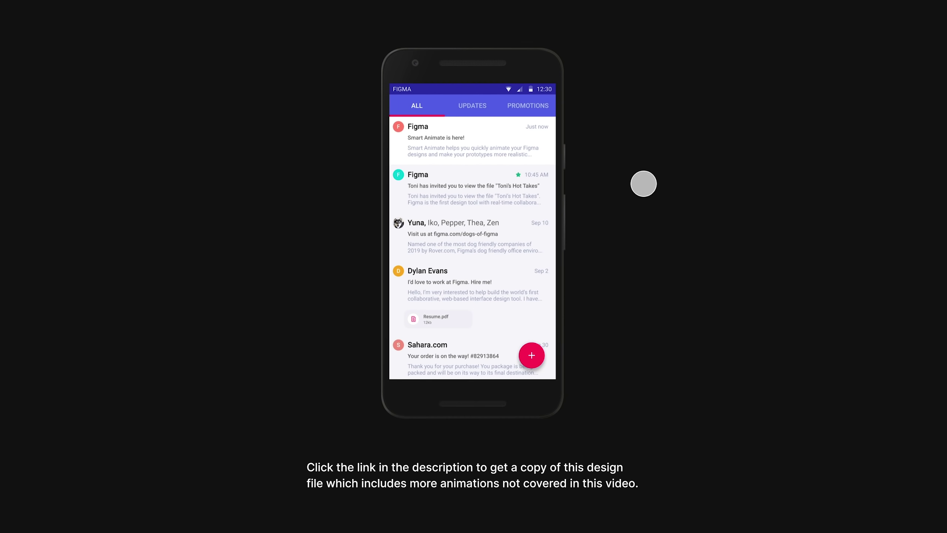
Step: Test moving between the All, Updates and Promotions categories in the finished email prototype
left_click_drag(493, 181, 379, 194)
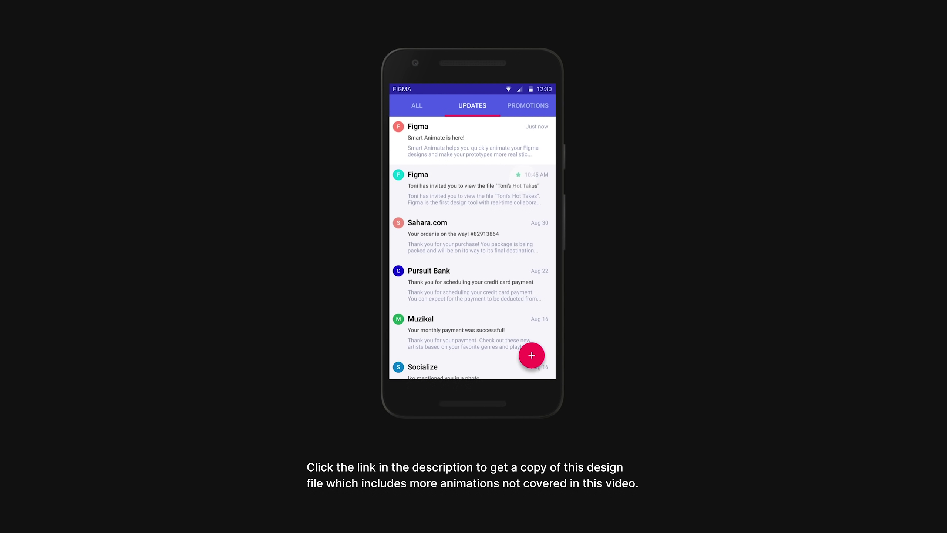
left_click_drag(524, 185, 500, 181)
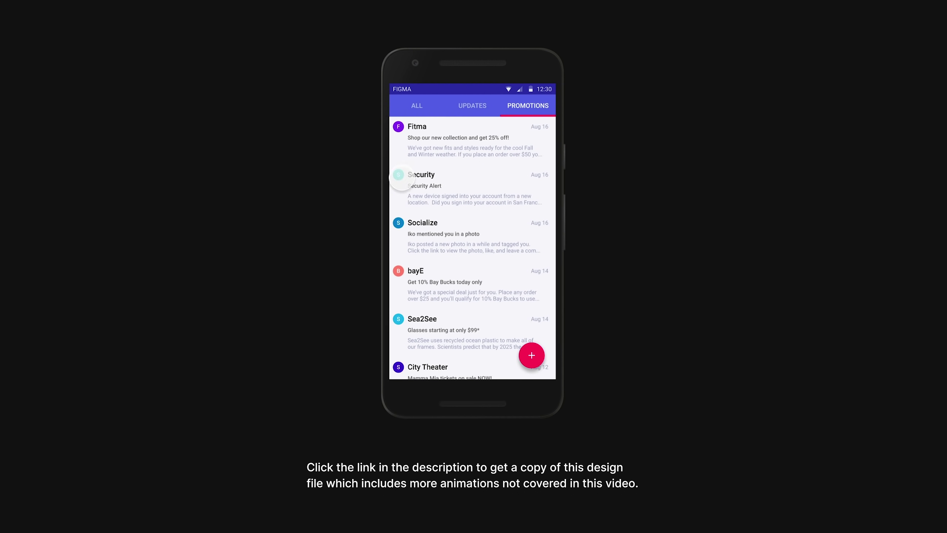
left_click(415, 104)
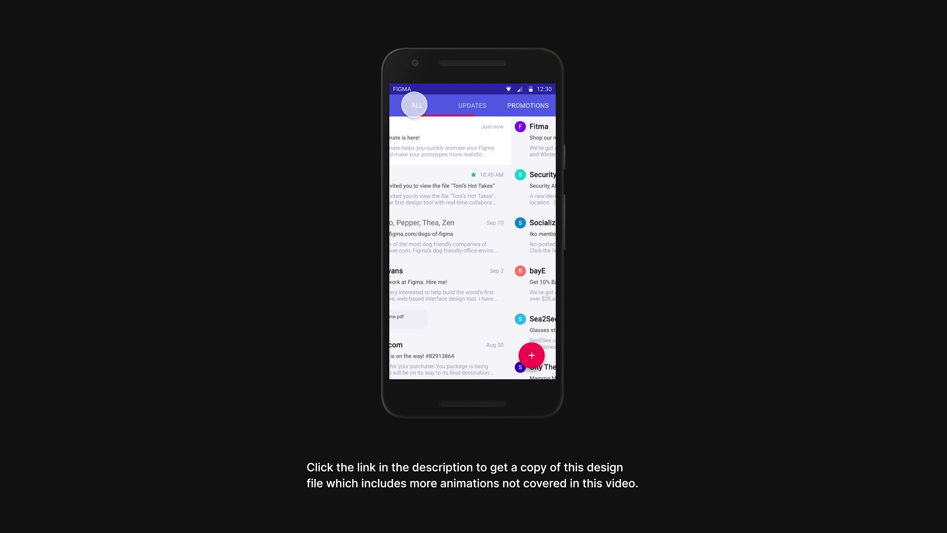
left_click(528, 102)
left_click(480, 105)
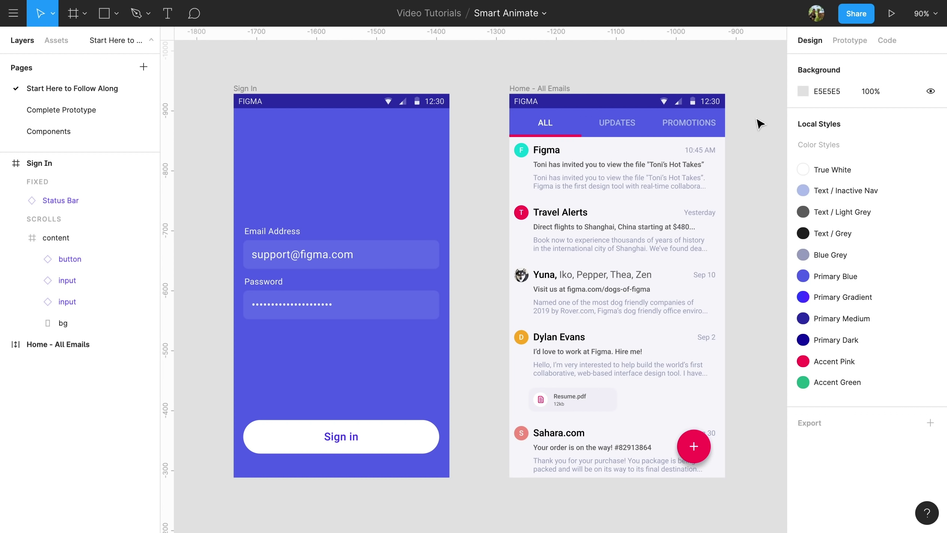
Step: Create a prototype connection from the Sign in button to the Home - All Emails frame
left_click(849, 42)
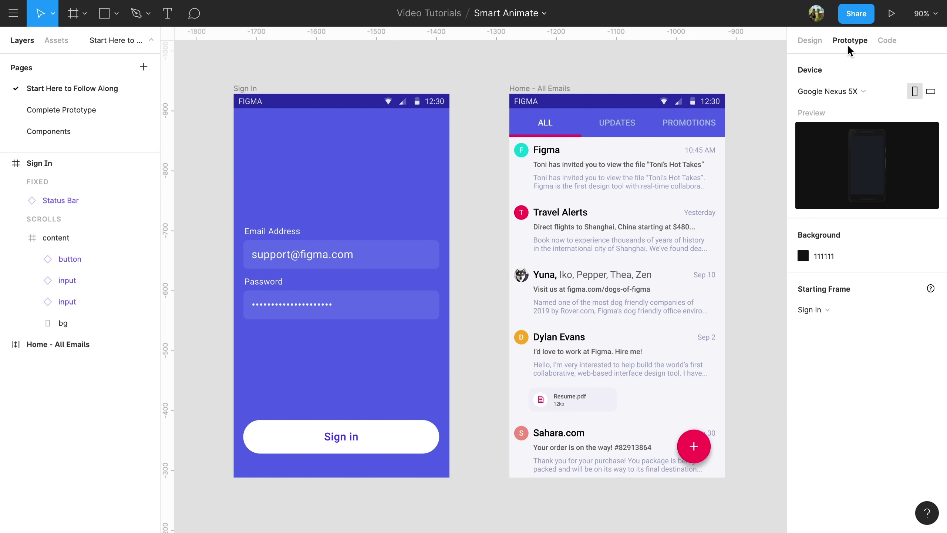
left_click(416, 437)
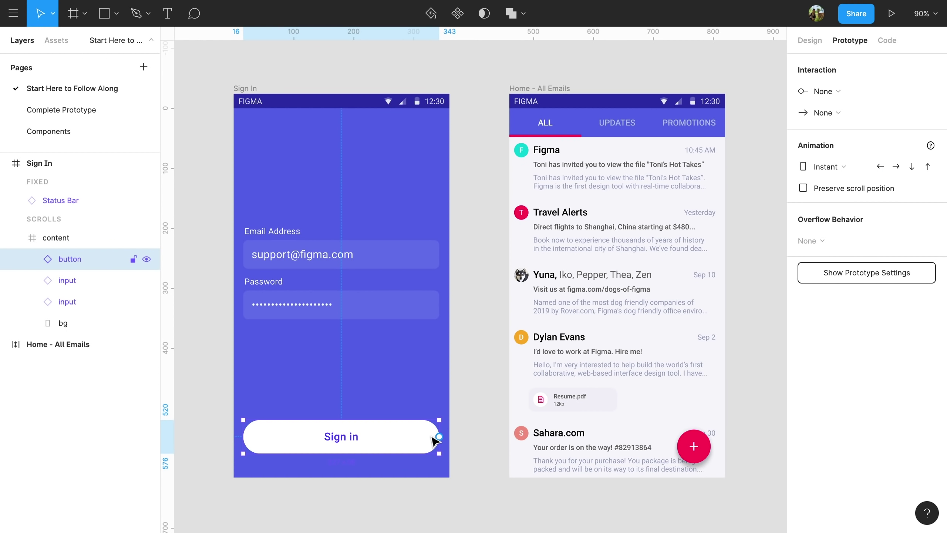
left_click_drag(439, 437, 529, 292)
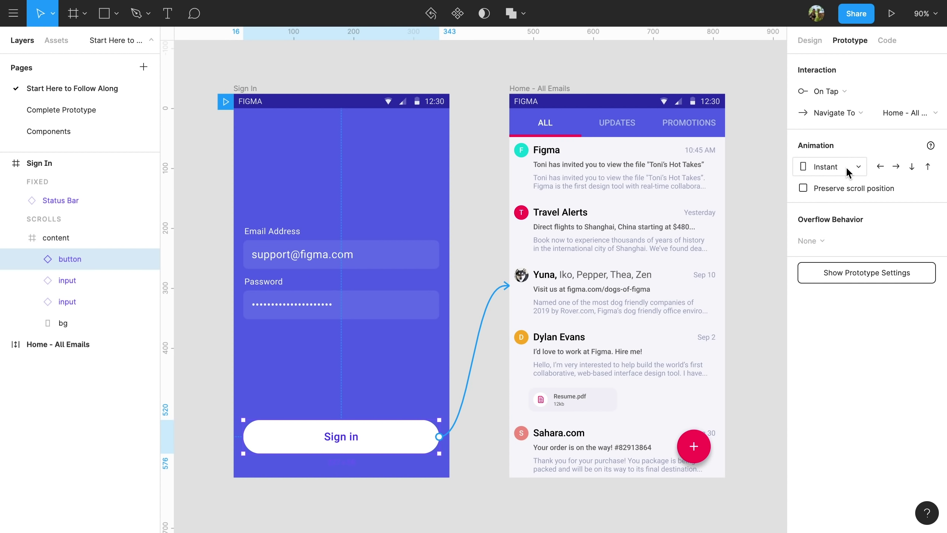
Step: Give the sign-in connection a Move In animation with a duration of 2000 ms
left_click(843, 168)
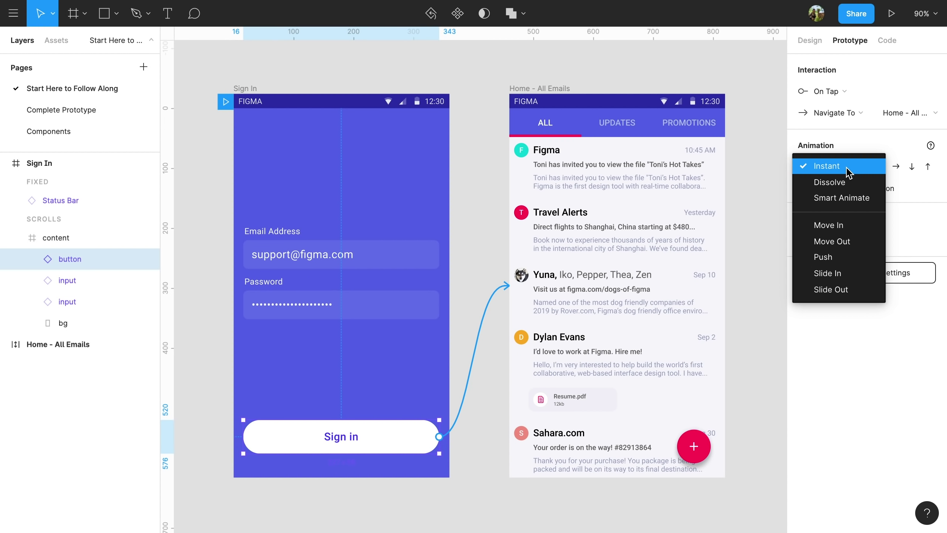
left_click(850, 225)
left_click(903, 210)
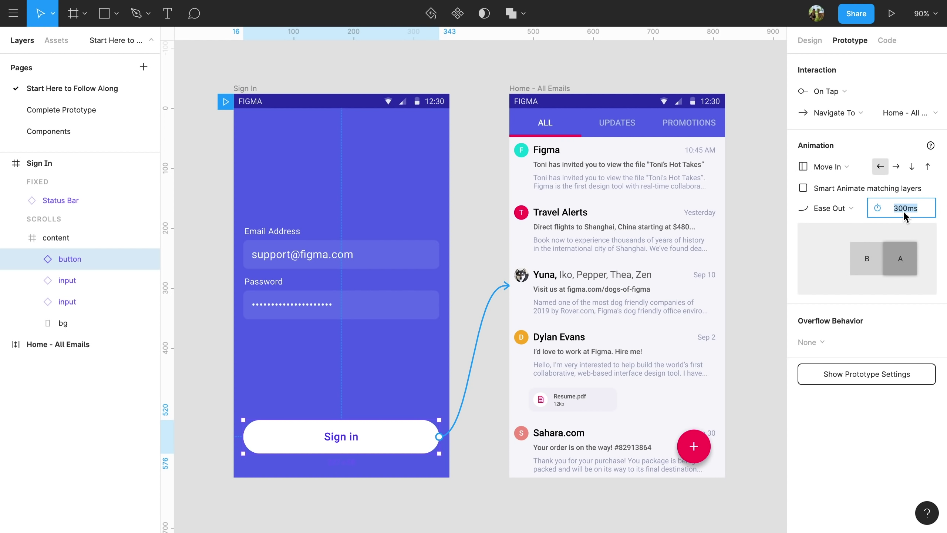
type("2000")
key("Return")
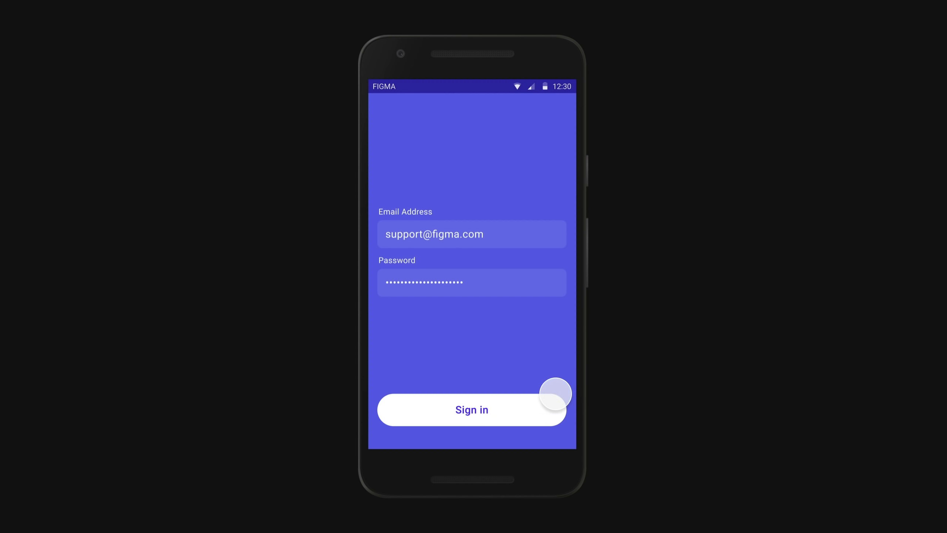
Step: Preview the Move In transition by signing in on the prototype's Sign In screen
left_click(524, 410)
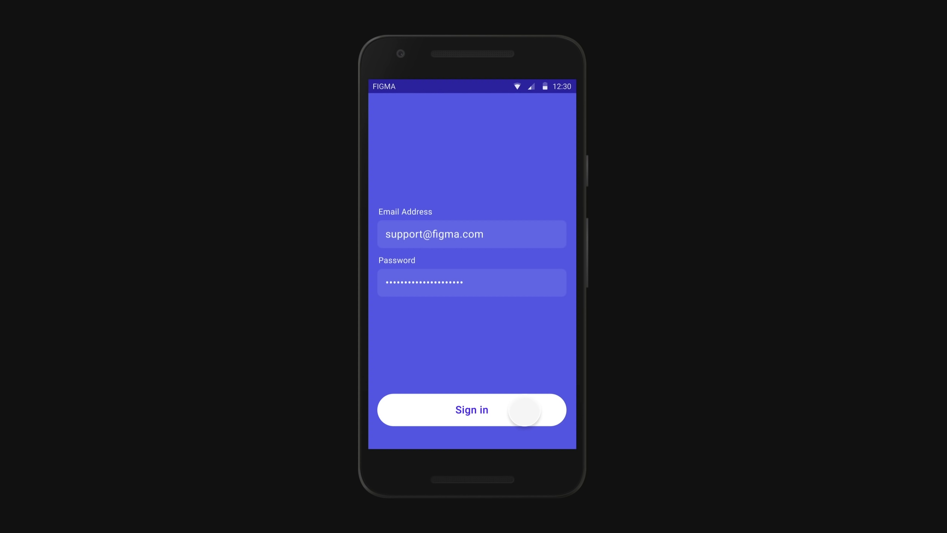
left_click(524, 410)
left_click(524, 411)
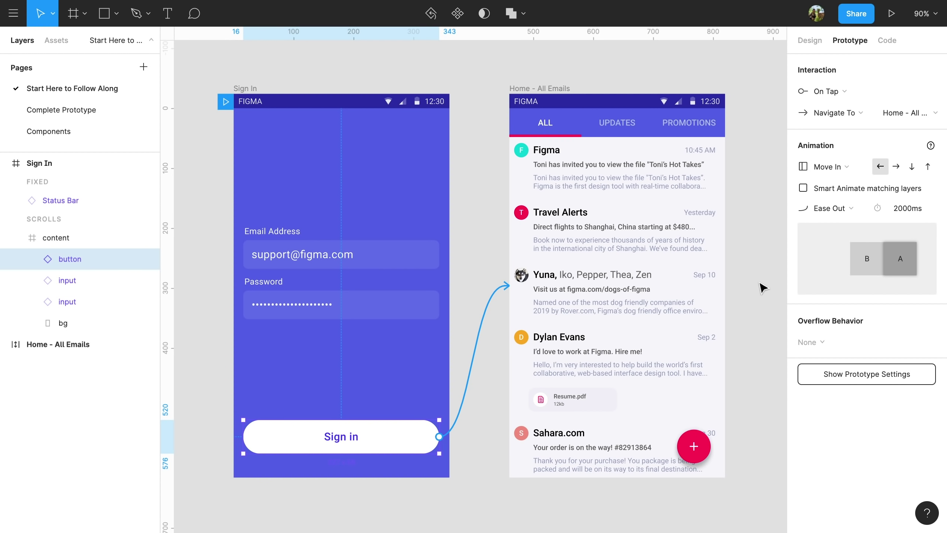
Step: Compare the Status Bar layer's name and hierarchy in the Sign In and Home - All Emails frames
left_click(369, 105)
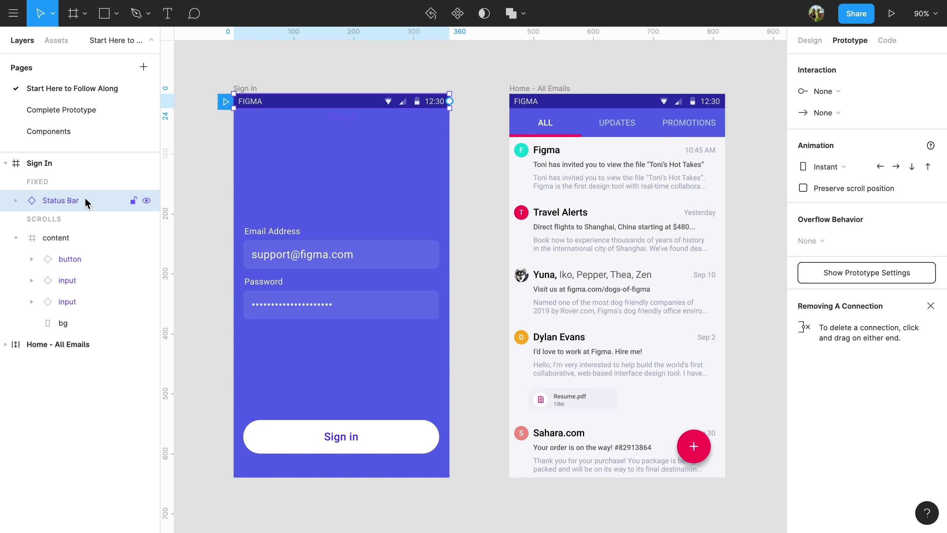
left_click(559, 107)
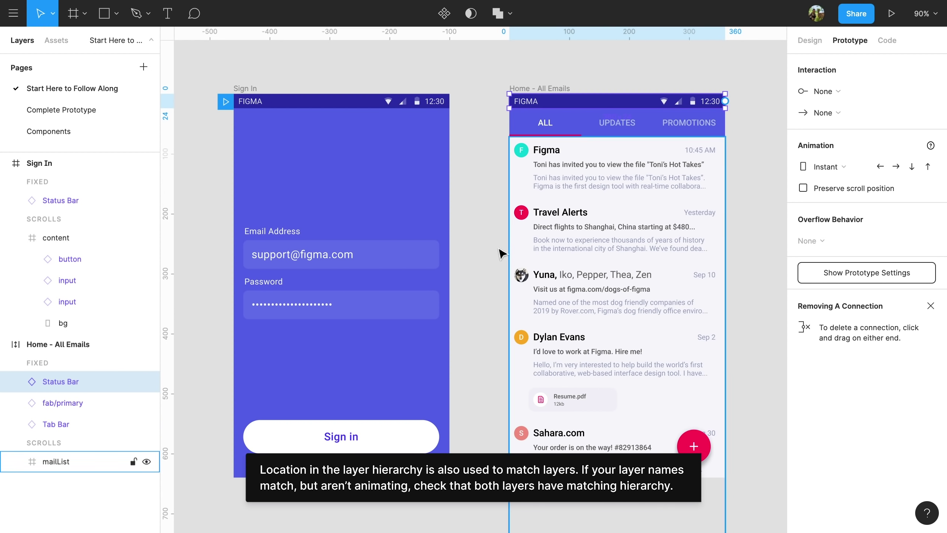
left_click(498, 265)
Step: Turn on Smart Animate matching layers for the Sign in button's connection and preview the sign-in transition again
left_click(490, 303)
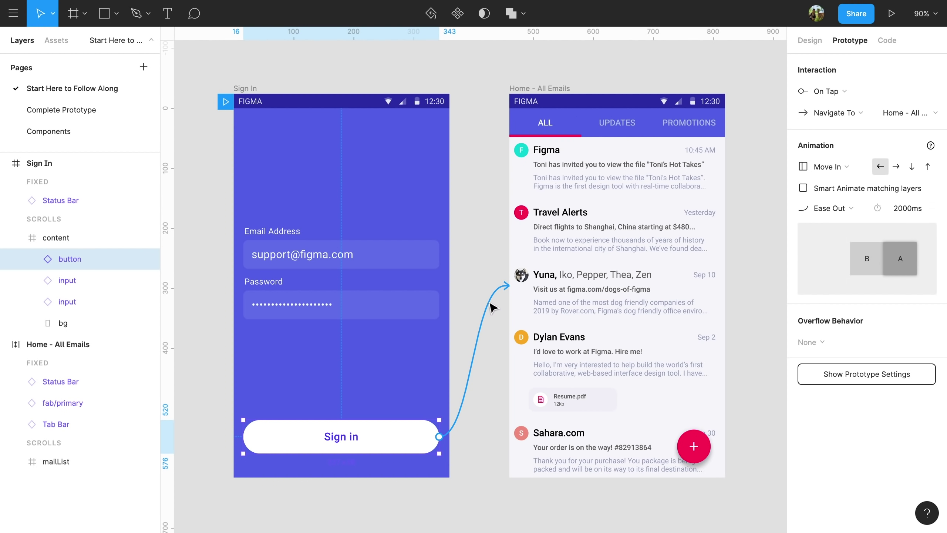
left_click(804, 189)
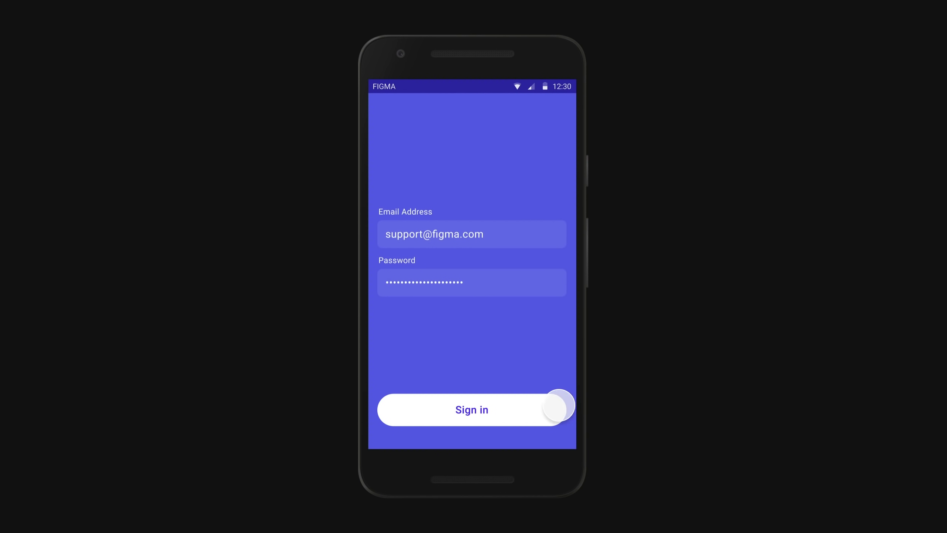
left_click(556, 407)
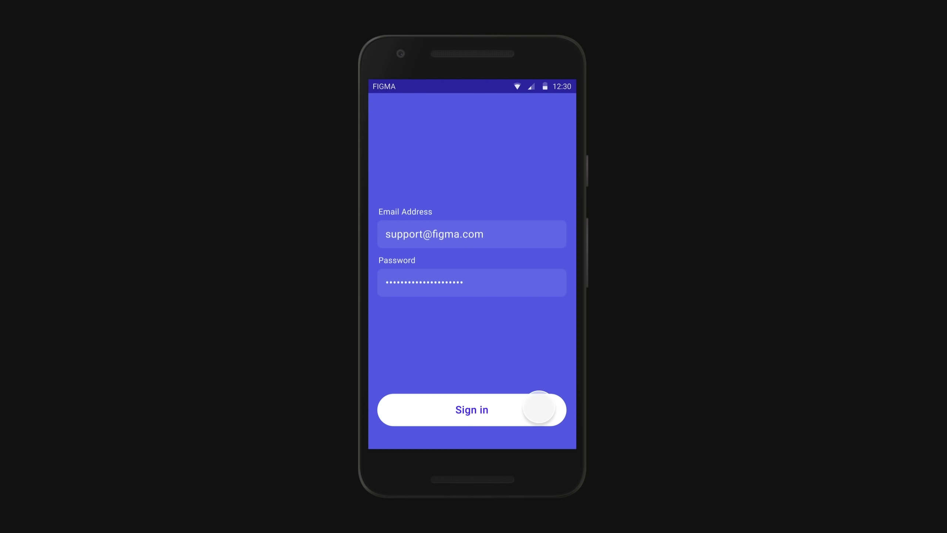
left_click(540, 409)
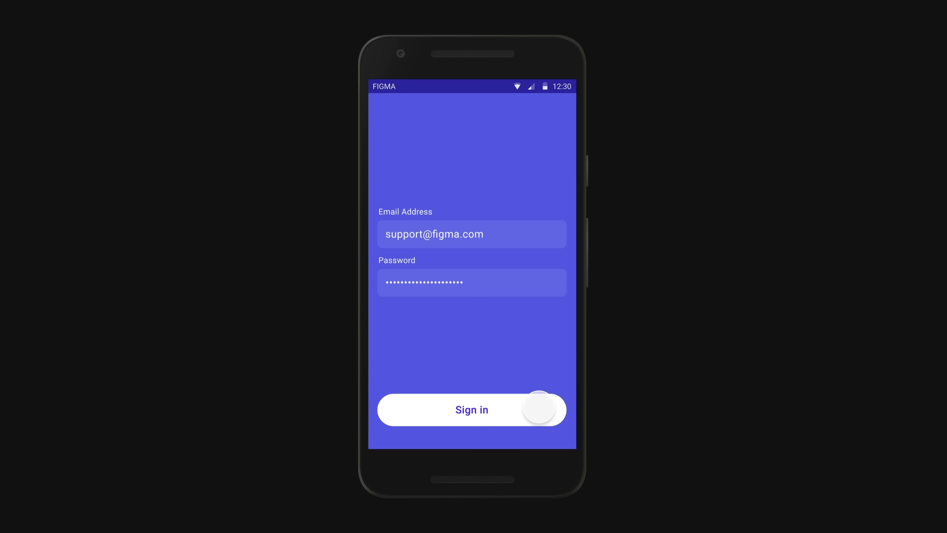
left_click(540, 408)
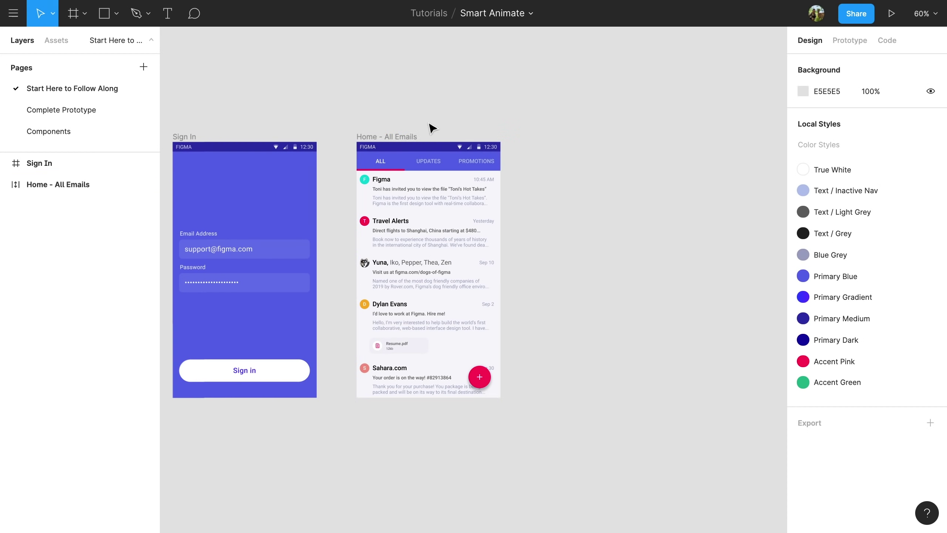
Step: Duplicate the Home - All Emails frame beside the original and duplicate the first Figma email in the copy's mail list
left_click(413, 135)
left_click_drag(412, 135, 657, 125)
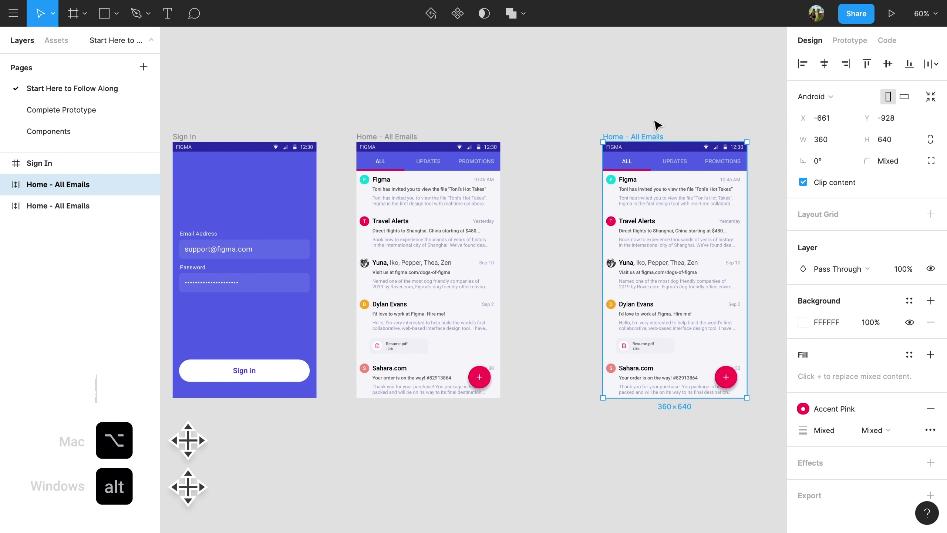
left_click(705, 196)
left_click(705, 196)
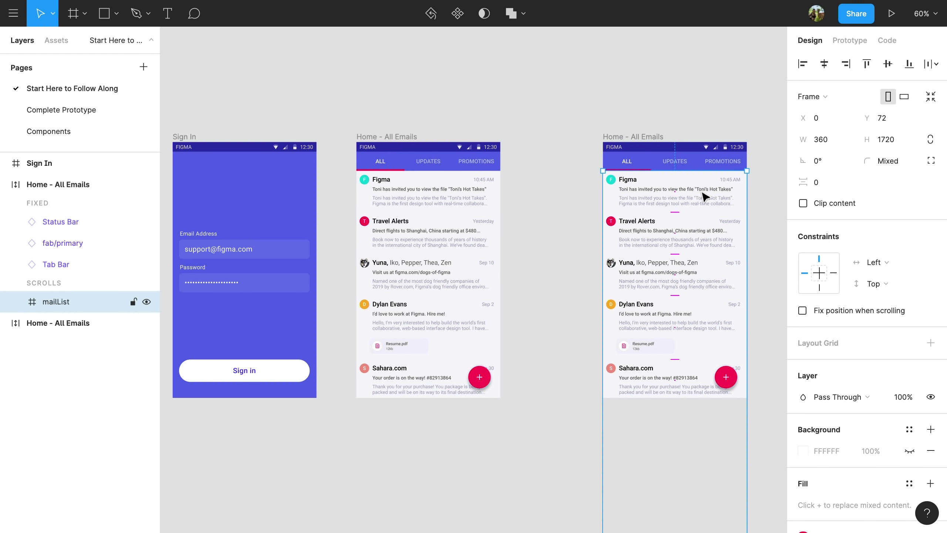
left_click(677, 196)
key("super+d")
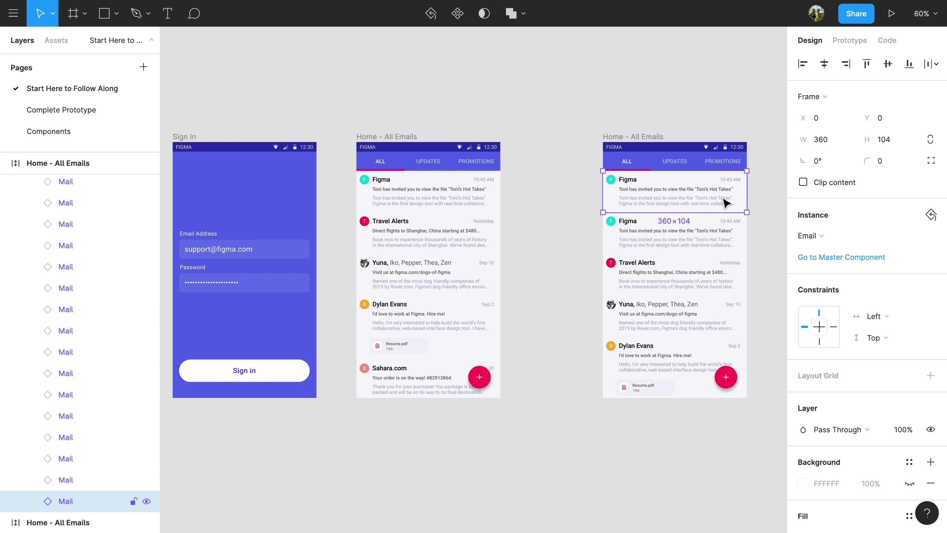
Step: Swap the first email instance in the duplicated frame for the Unread Email component and reset its overrides
left_click(817, 237)
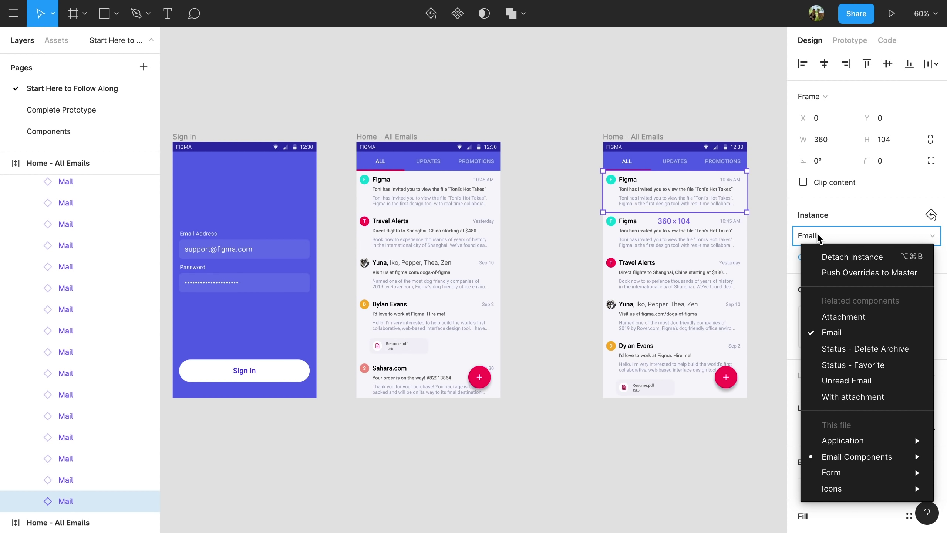
left_click(861, 381)
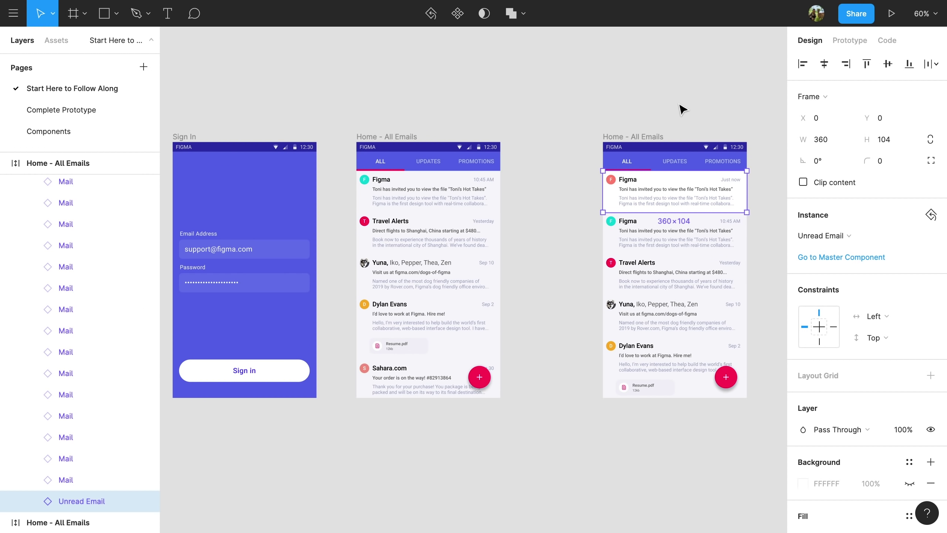
left_click(432, 17)
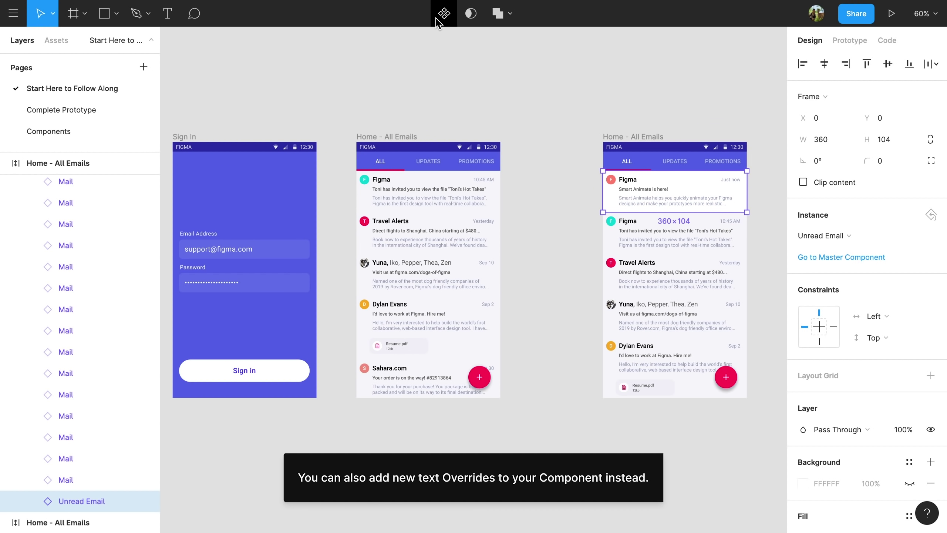
left_click(578, 183)
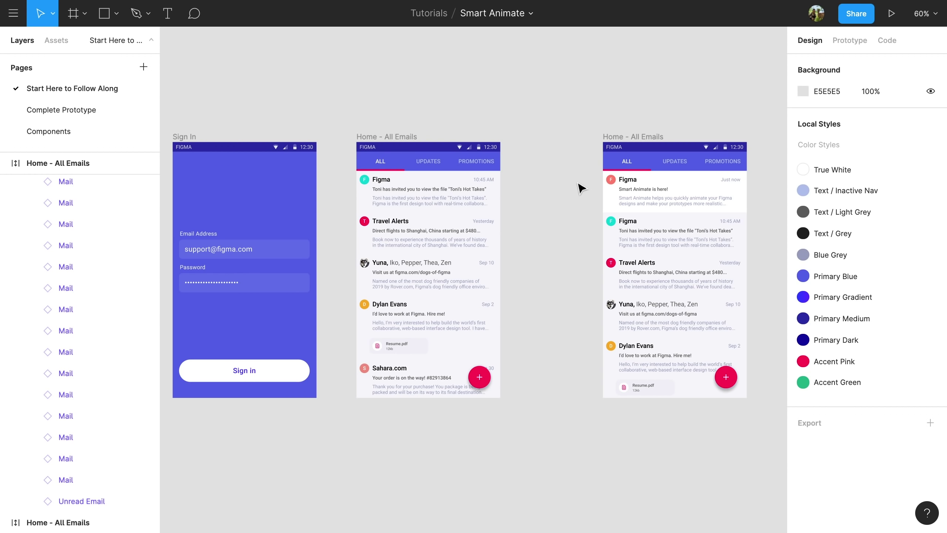
Step: Create a prototype connection from the original Home - All Emails frame to its duplicate
left_click(850, 40)
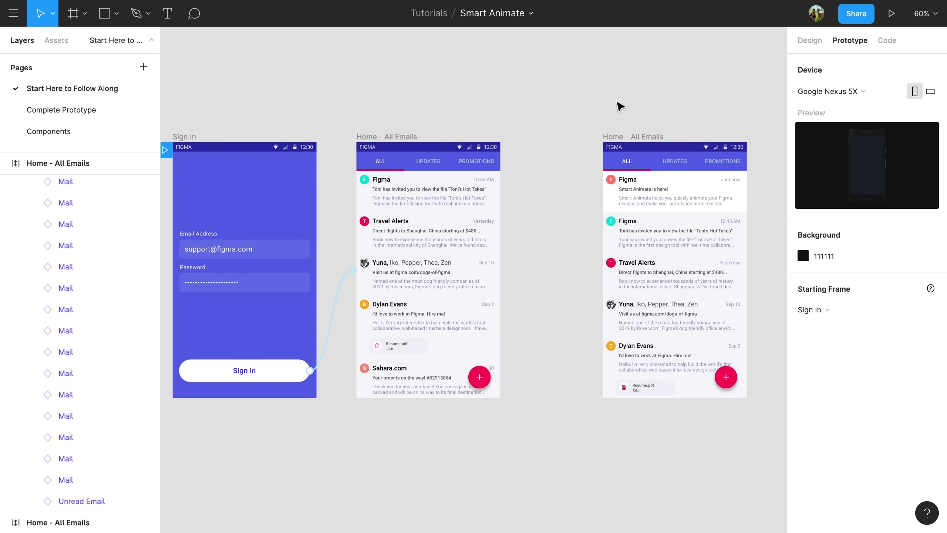
left_click(396, 140)
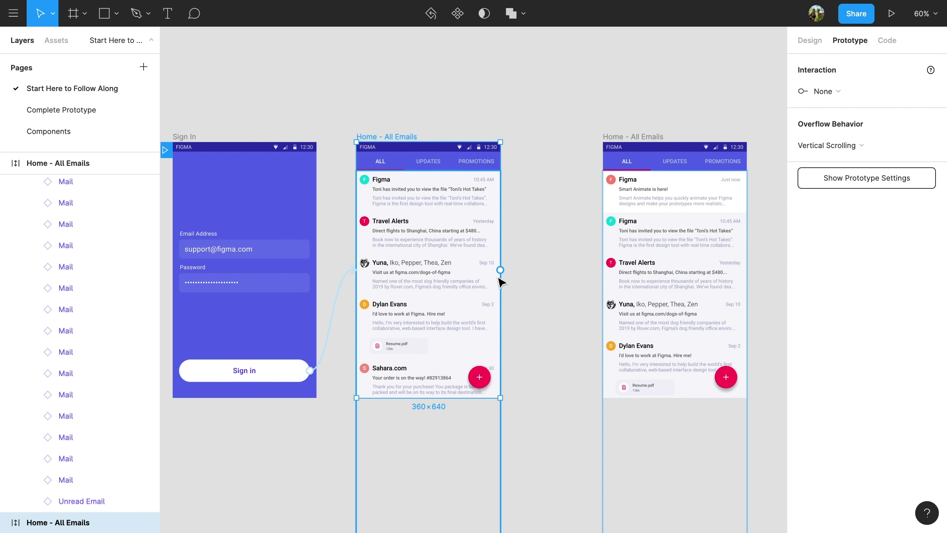
left_click_drag(500, 270, 640, 268)
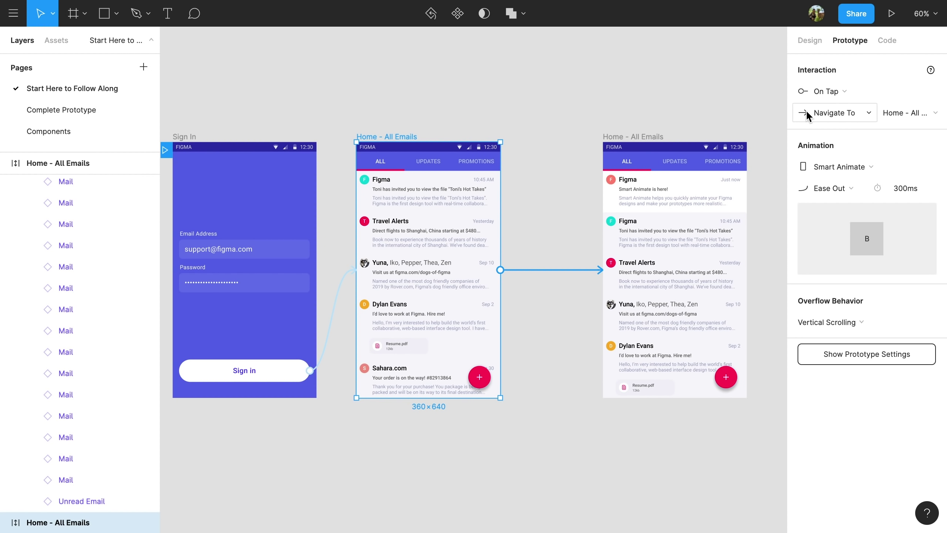
Step: Set the trigger between the two Home - All Emails frames to After Delay with a 1000 ms delay
left_click(839, 93)
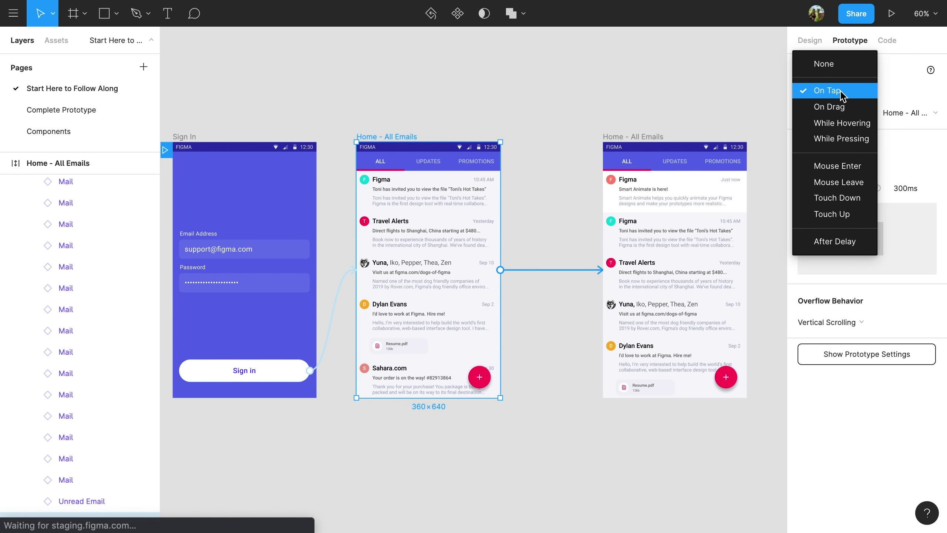
left_click(841, 241)
left_click(902, 91)
type("1000")
key("Return")
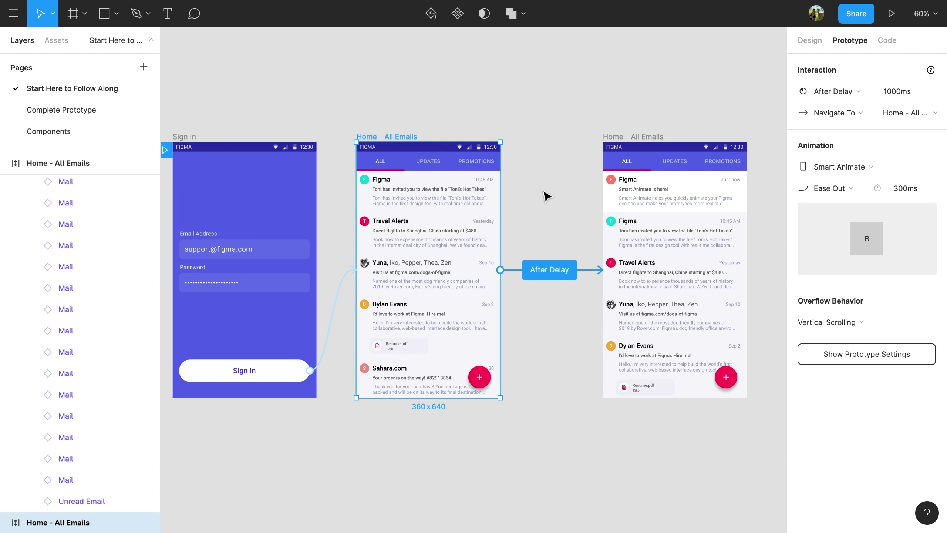
Step: Inspect the email layers in the original Home - All Emails frame to see which layers they match in the duplicate
left_click(463, 206)
left_click(460, 210)
left_click(463, 245)
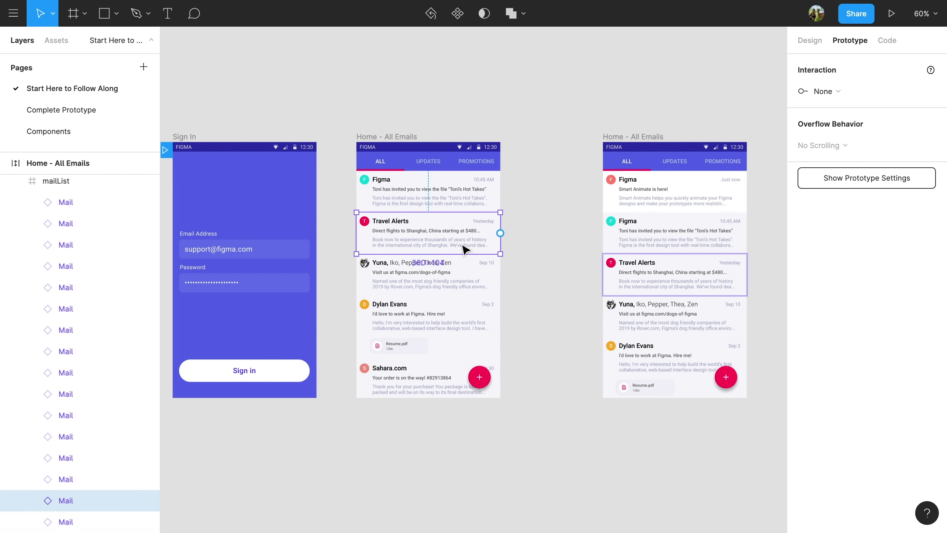
left_click(465, 283)
left_click(463, 314)
left_click(452, 379)
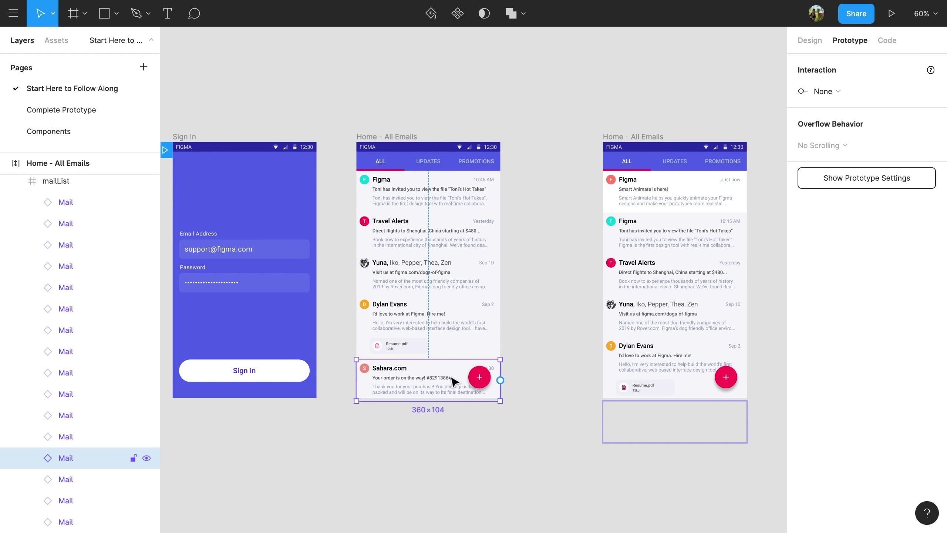
left_click(455, 351)
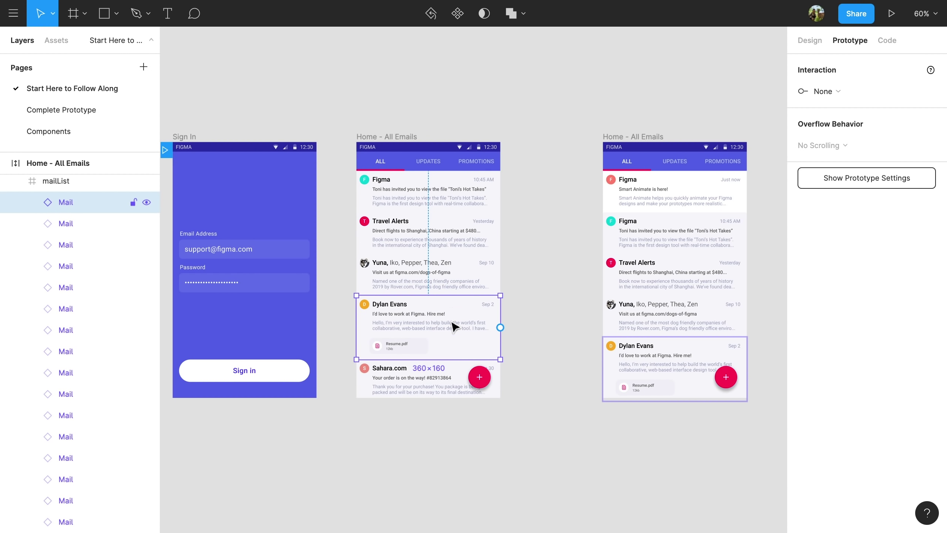
left_click(457, 286)
left_click(460, 249)
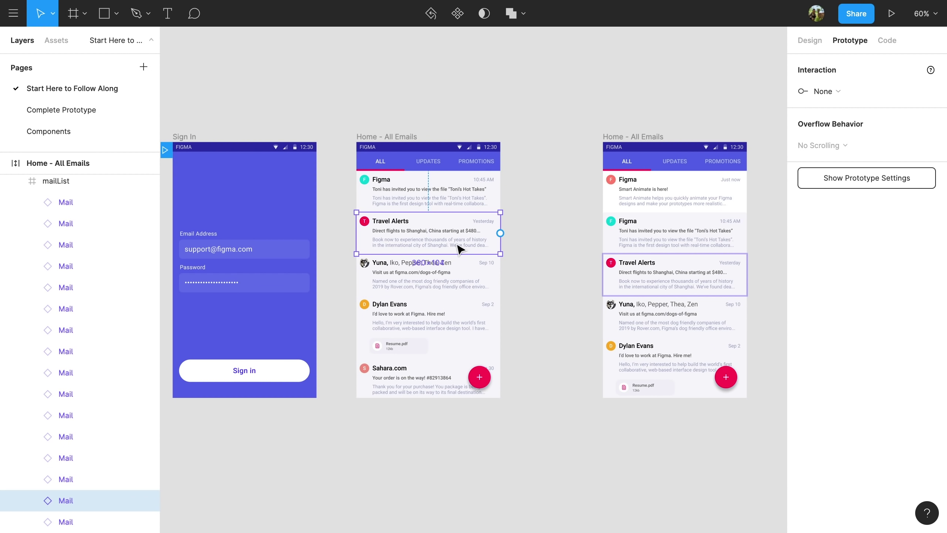
Step: Batch rename all 16 Mail layers in the original Home - All Emails frame with descending numbers, Mail16 to Mail01
left_click(457, 210)
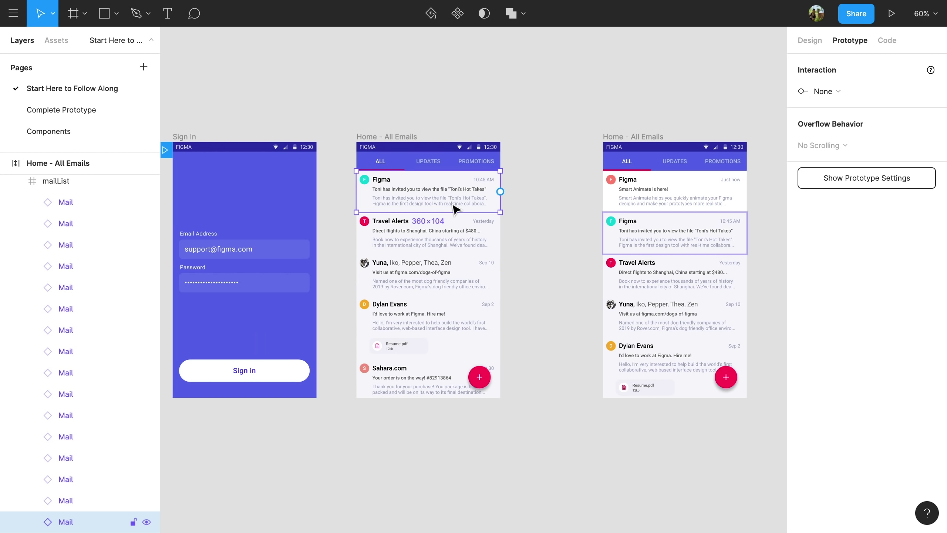
key("ctrl+a")
key("ctrl+r")
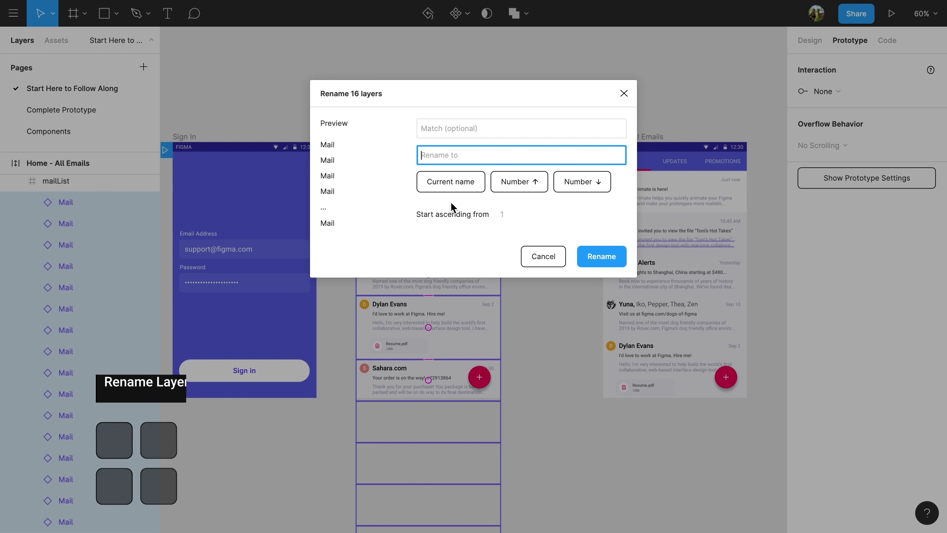
left_click(577, 182)
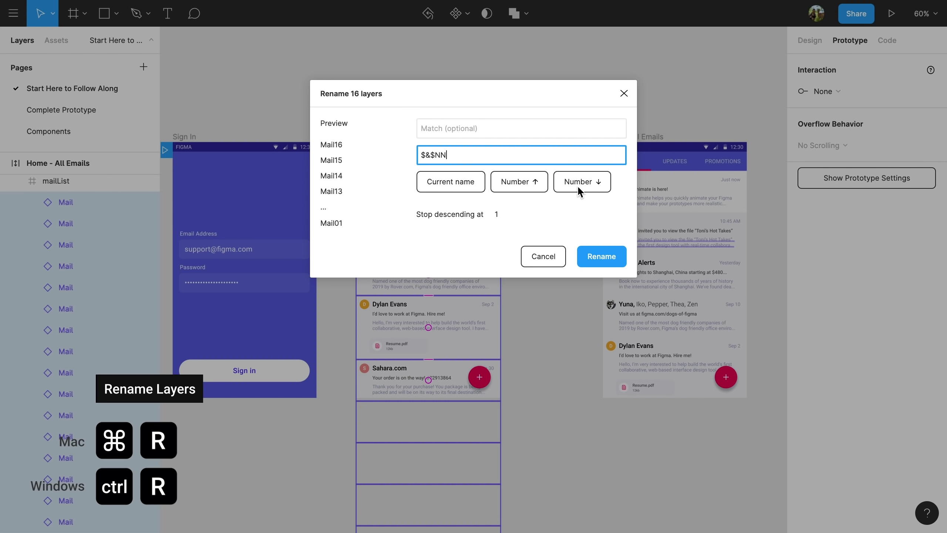
left_click(602, 256)
Step: Batch rename the 16 Mail layers in the duplicated frame from Mail16 to Mail01, leaving out the Unread Email layer
left_click(658, 250)
key("Return")
key("ctrl+r")
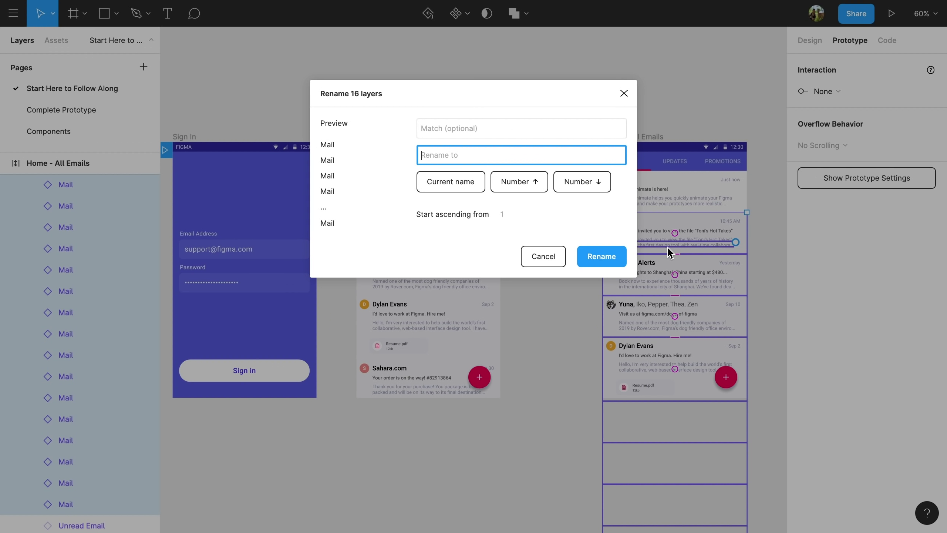
left_click(484, 178)
left_click(576, 182)
left_click(600, 257)
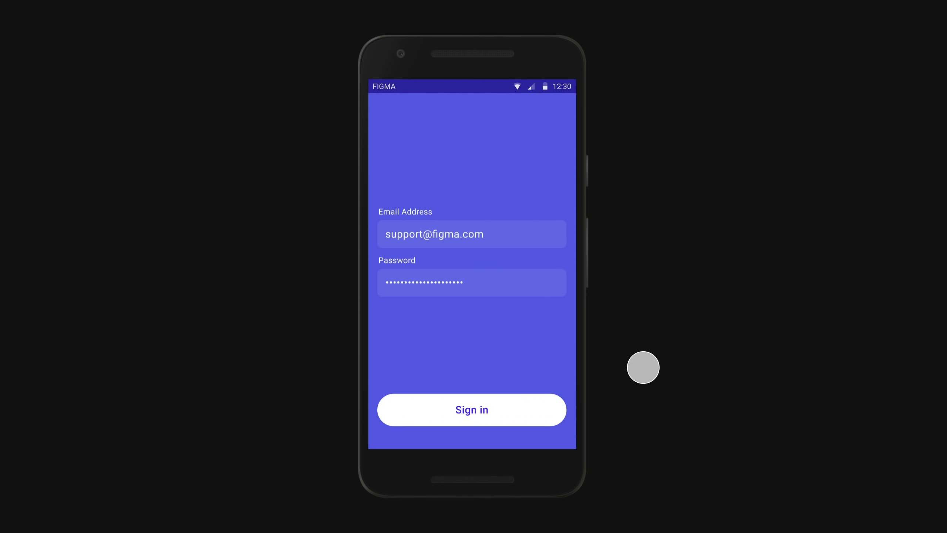
Step: Play the prototype and sign in to check the transition and the arrival of the unread email
left_click(545, 410)
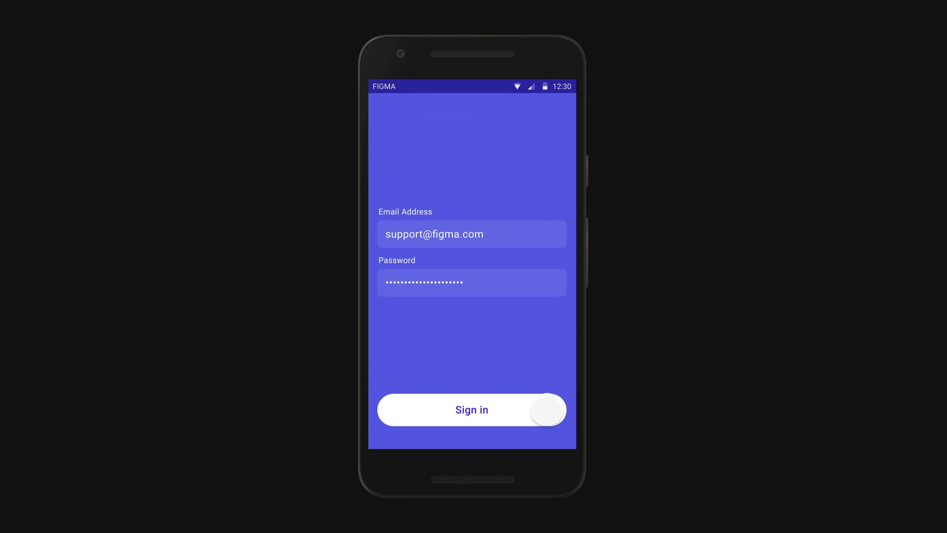
left_click(546, 409)
left_click(547, 409)
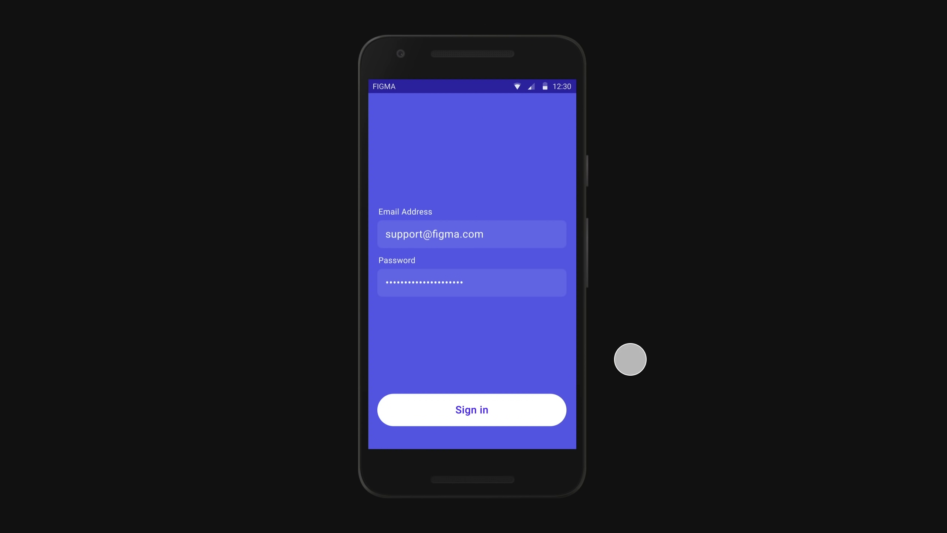
left_click(473, 410)
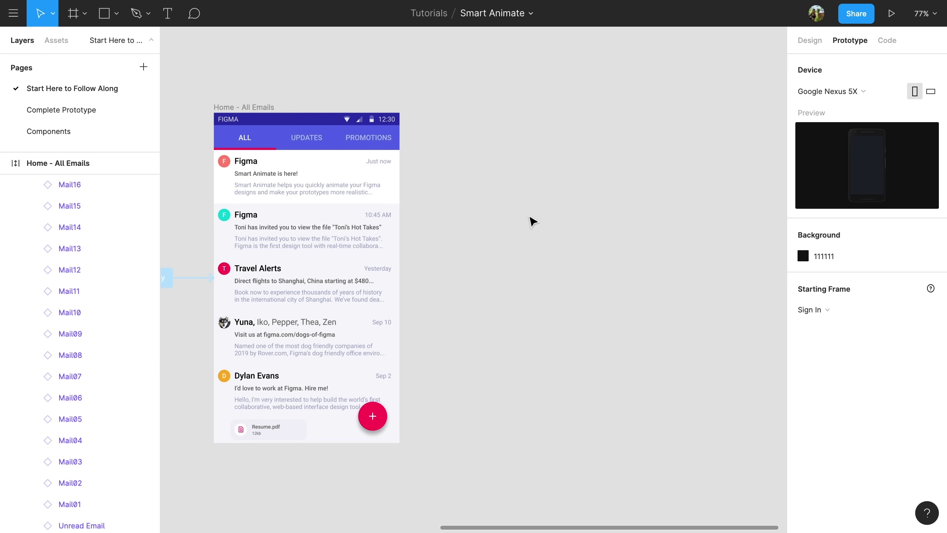
Step: Duplicate the Home - All Emails frame containing the unread email beside it and set the copy's Travel Alerts email to X -360
left_click(255, 107)
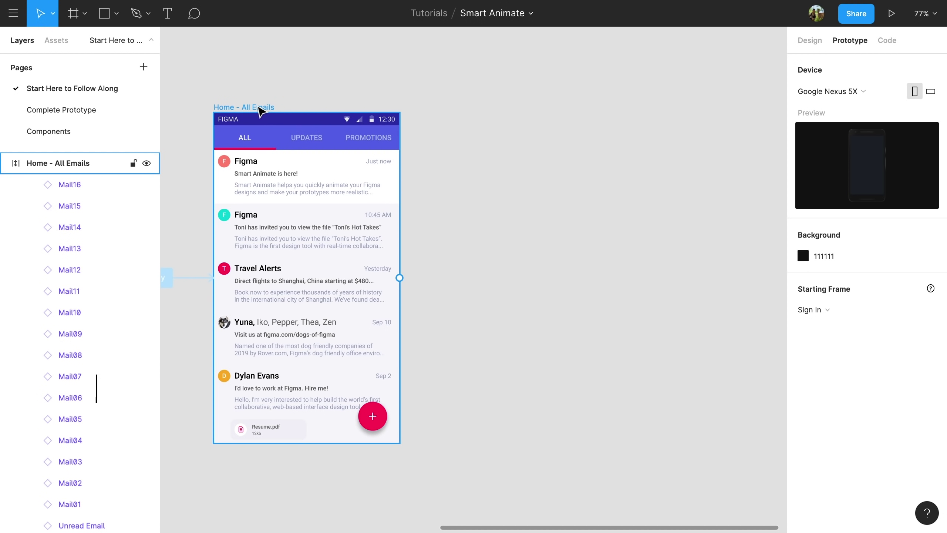
left_click_drag(257, 107, 555, 112)
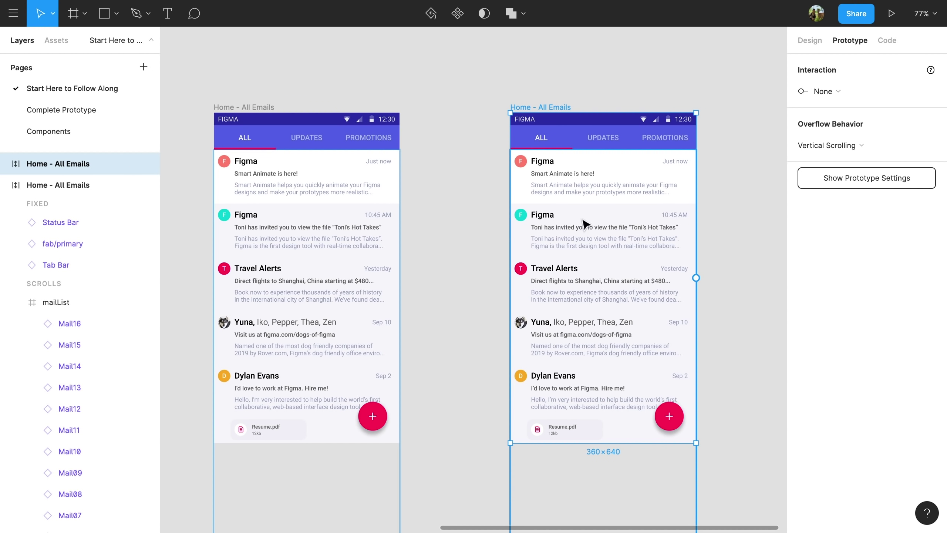
left_click(596, 280)
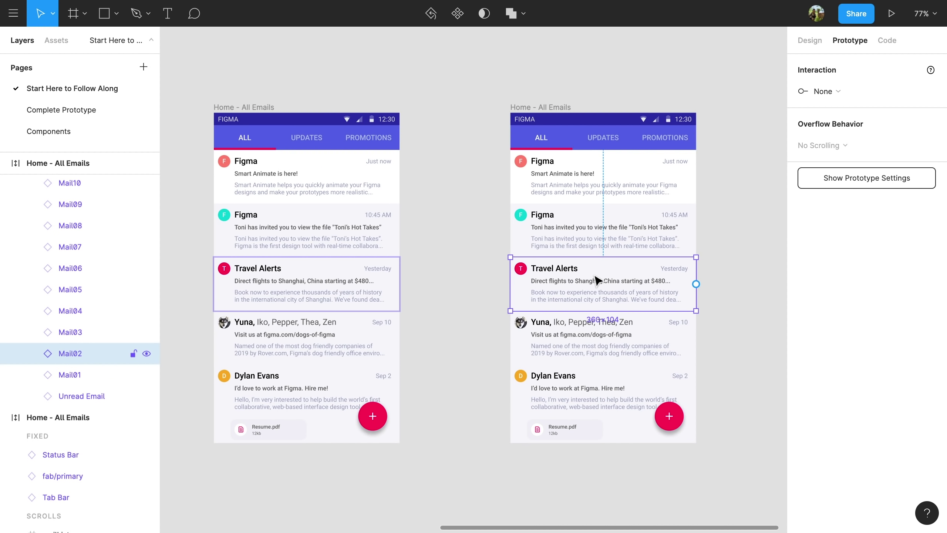
left_click(807, 39)
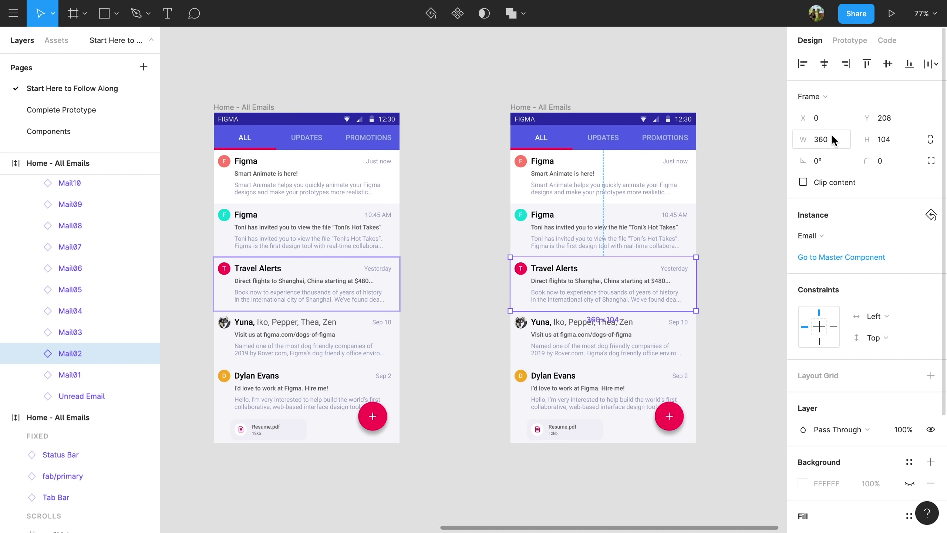
left_click(827, 117)
type("-360")
key("Return")
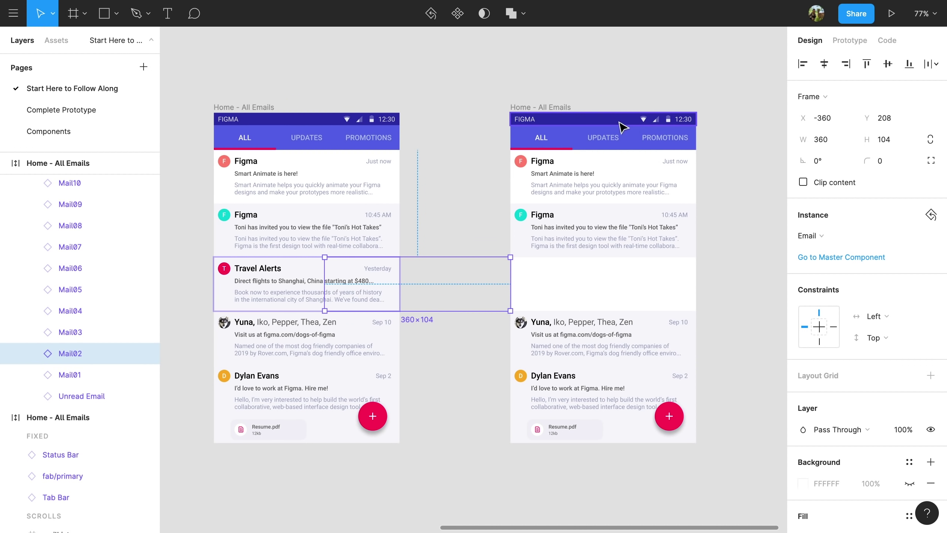
Step: Toggle Clip content on the newest Home - All Emails frame to view the Travel Alerts email beyond its edge, leaving clipping on
left_click(570, 107)
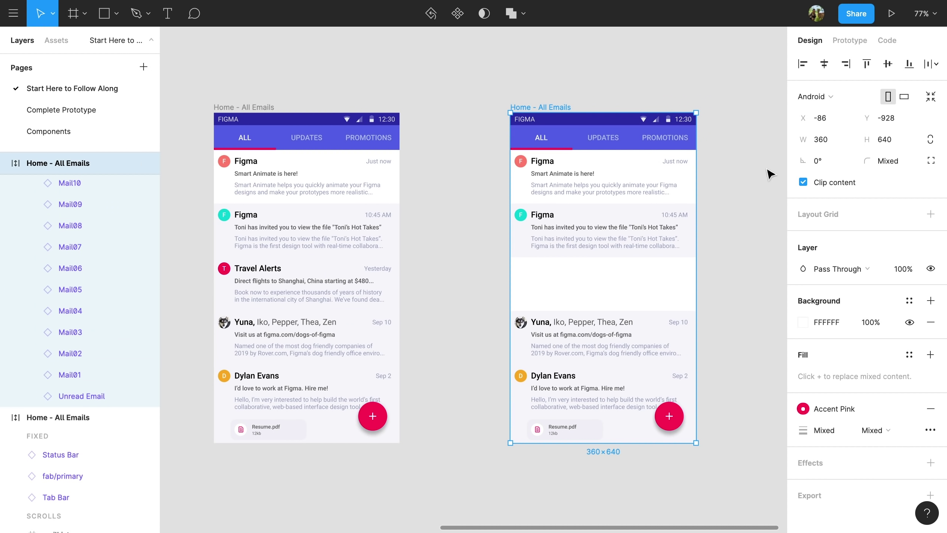
left_click(803, 182)
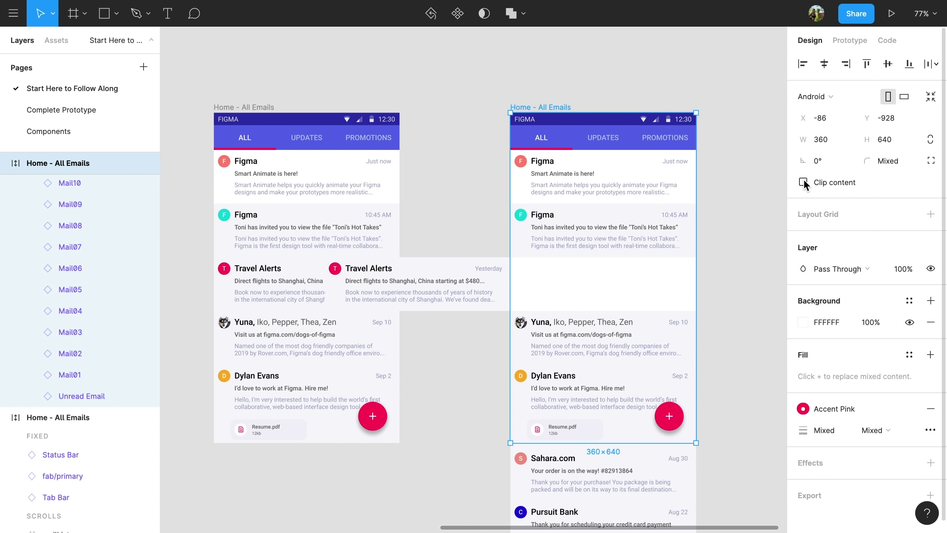
left_click(804, 182)
left_click(804, 183)
left_click(804, 182)
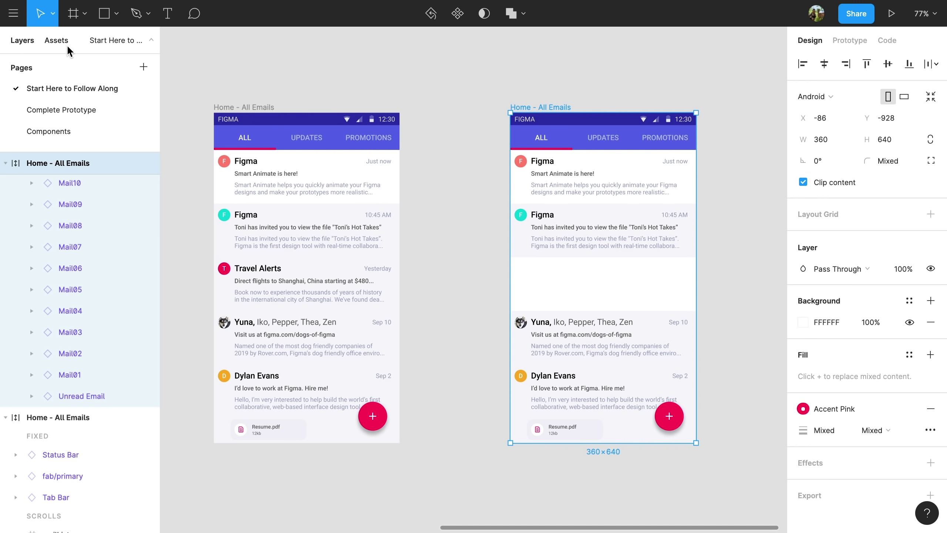
Step: Place the Status - Delete Archive component in the newest frame's empty email row at X 0, Y 208 and send it to back
left_click(57, 41)
left_click_drag(48, 261, 619, 283)
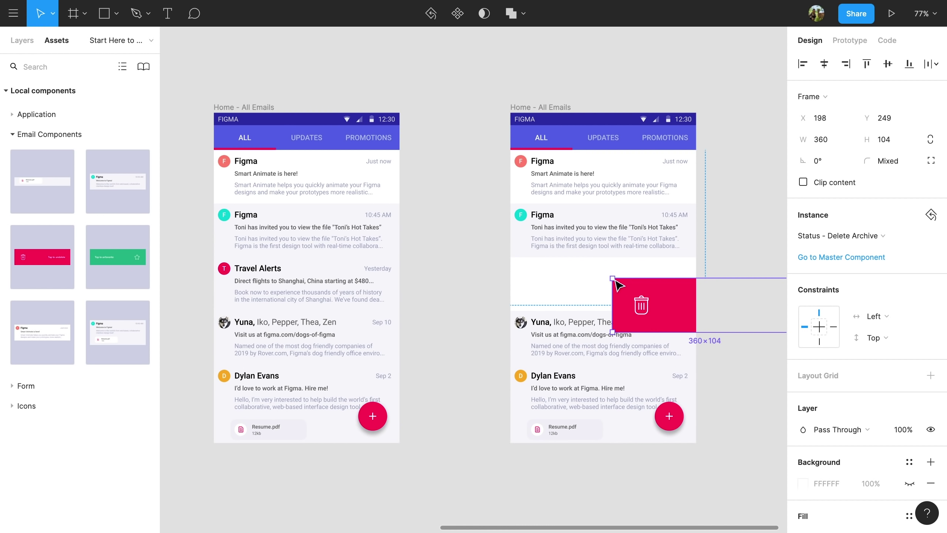
left_click(826, 64)
left_click_drag(618, 321, 619, 305)
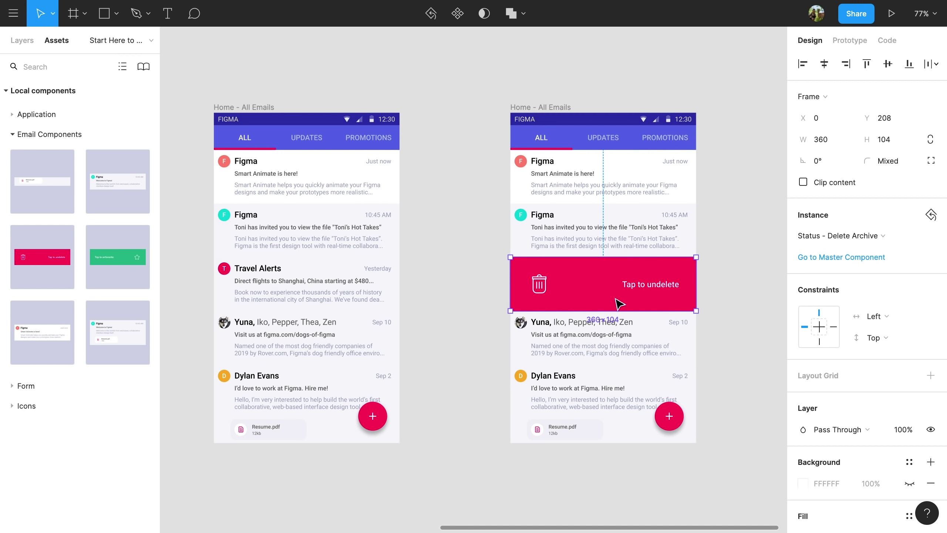
right_click(616, 301)
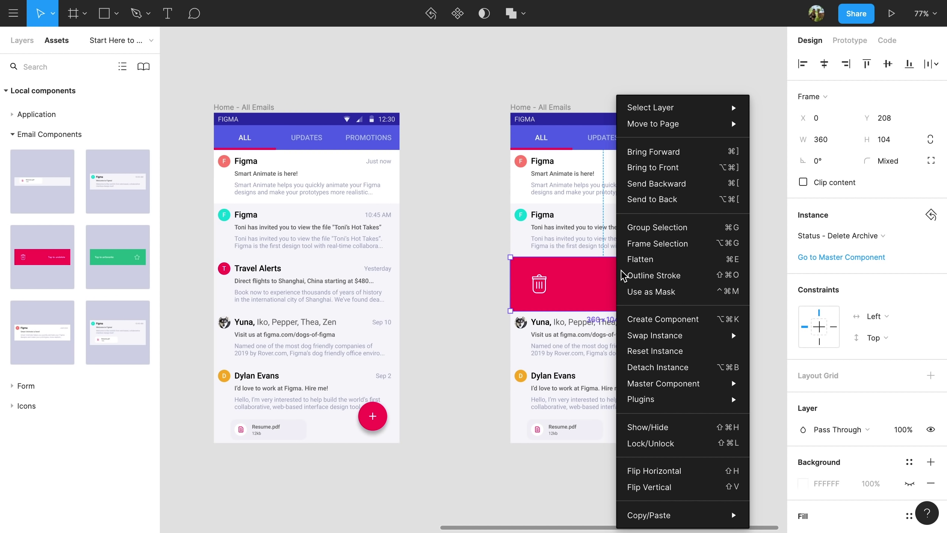
left_click(655, 205)
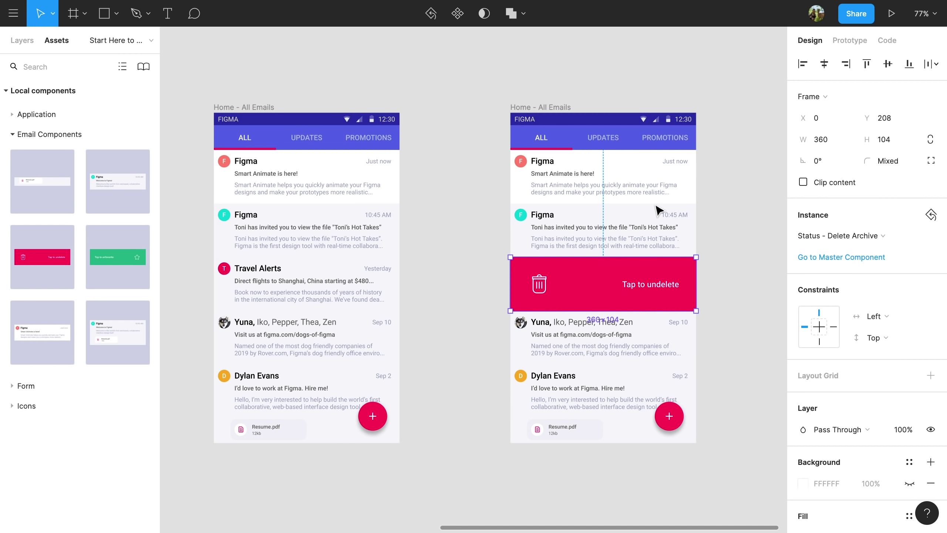
Step: Copy the Status - Delete Archive instance into the preceding Home - All Emails frame's mail list and set its X position to 360
key("ctrl+c")
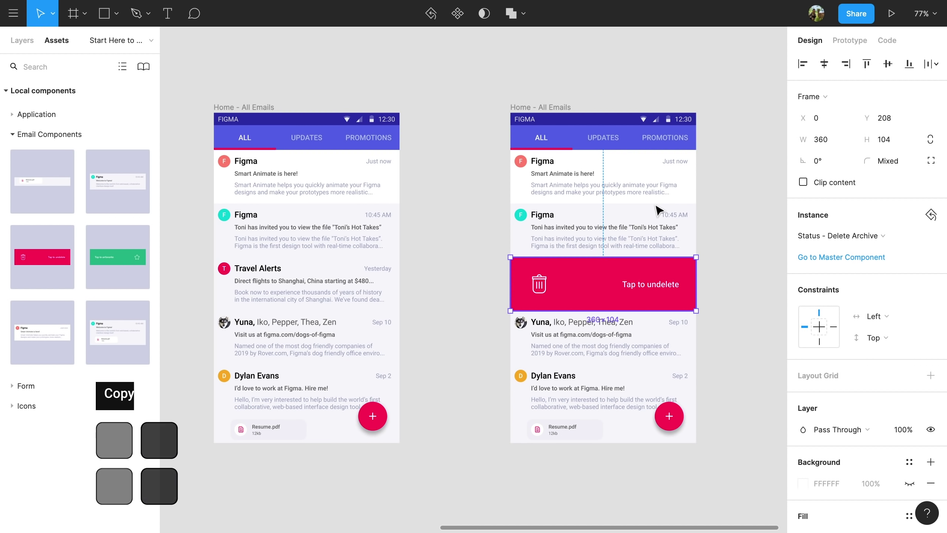
left_click(340, 254)
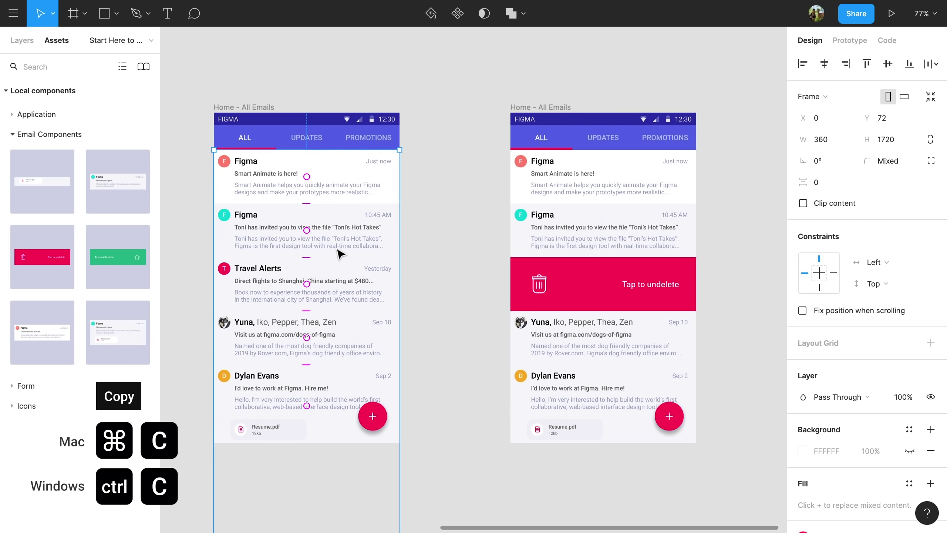
key("ctrl+v")
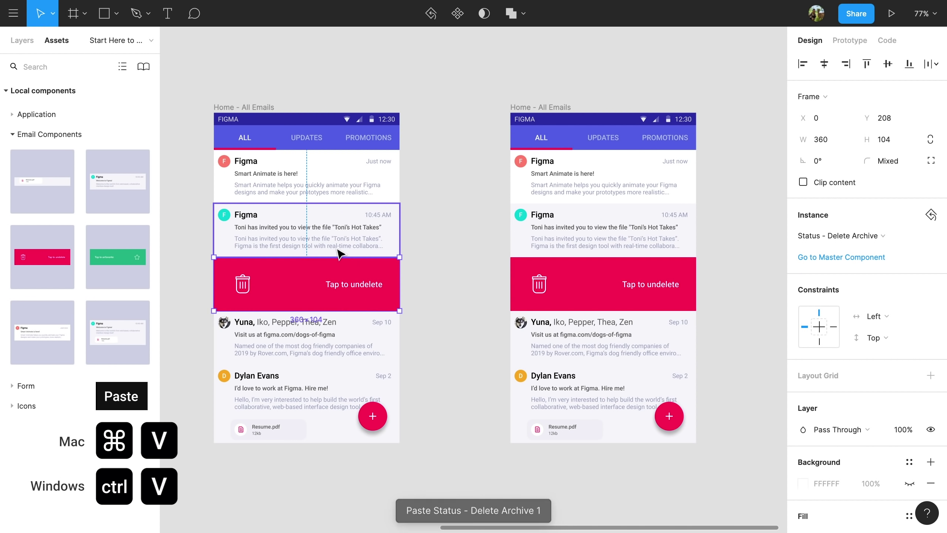
left_click(825, 120)
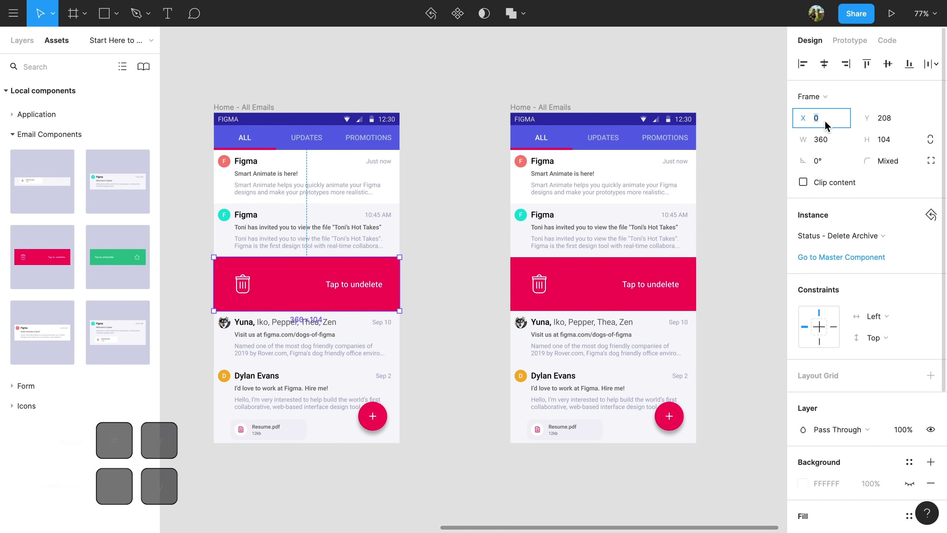
key("BackSpace")
type("360")
key("Return")
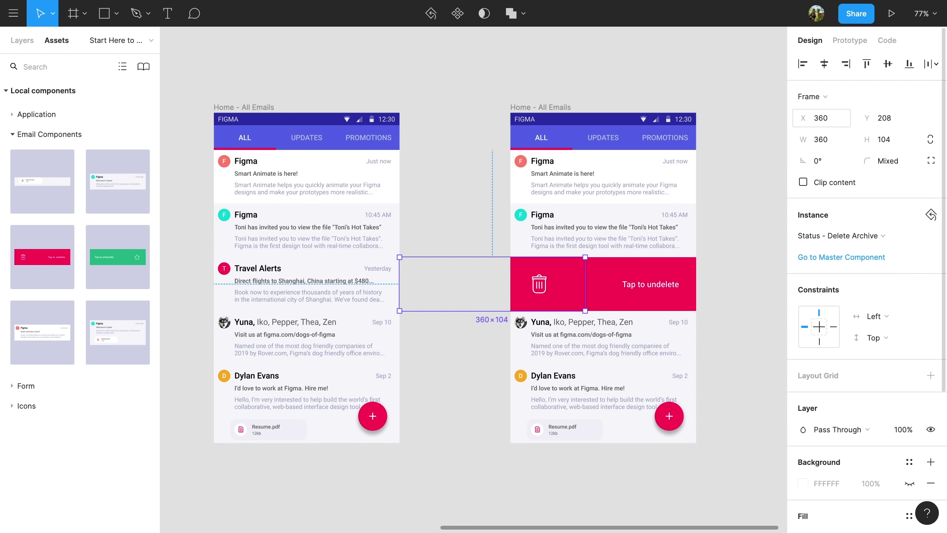
left_click(757, 127)
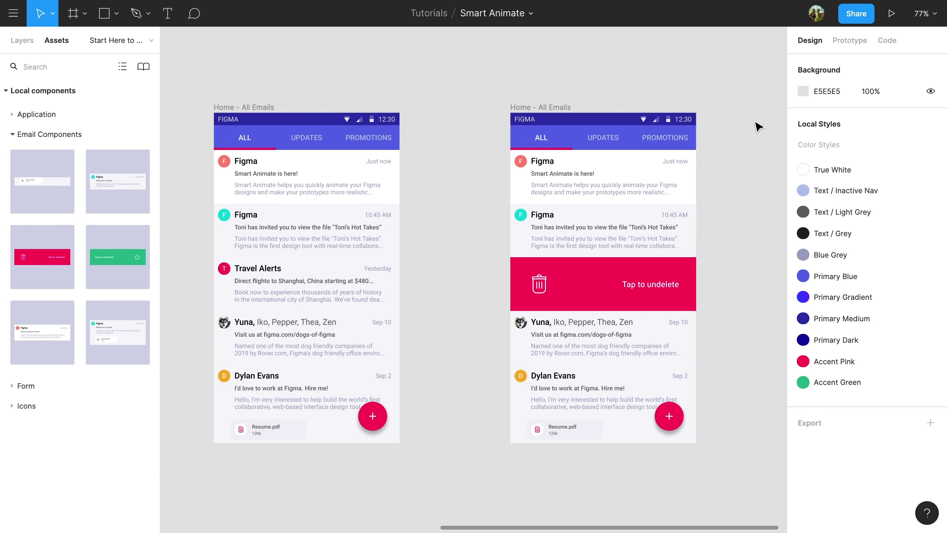
Step: Connect the Travel Alerts email to the Home - All Emails frame showing the delete status, using an On Drag trigger
left_click(862, 40)
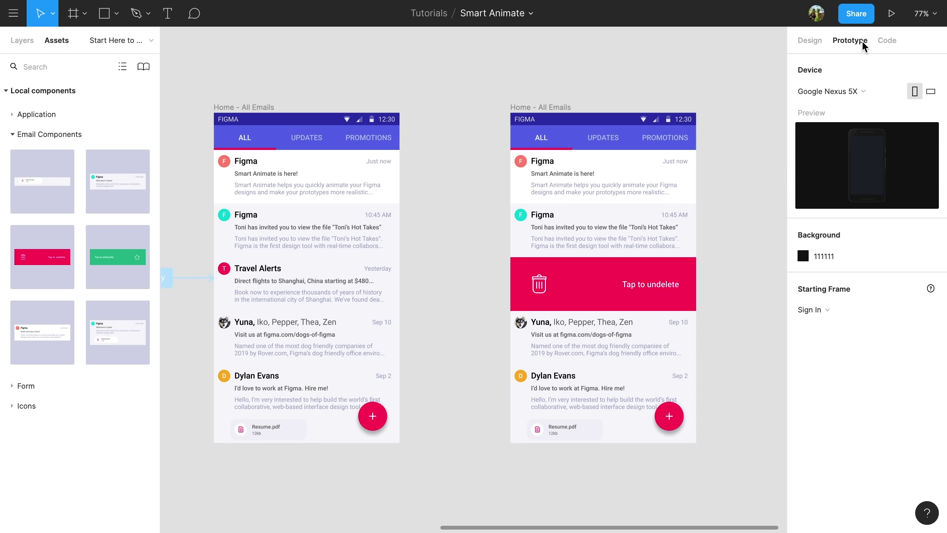
left_click(321, 280)
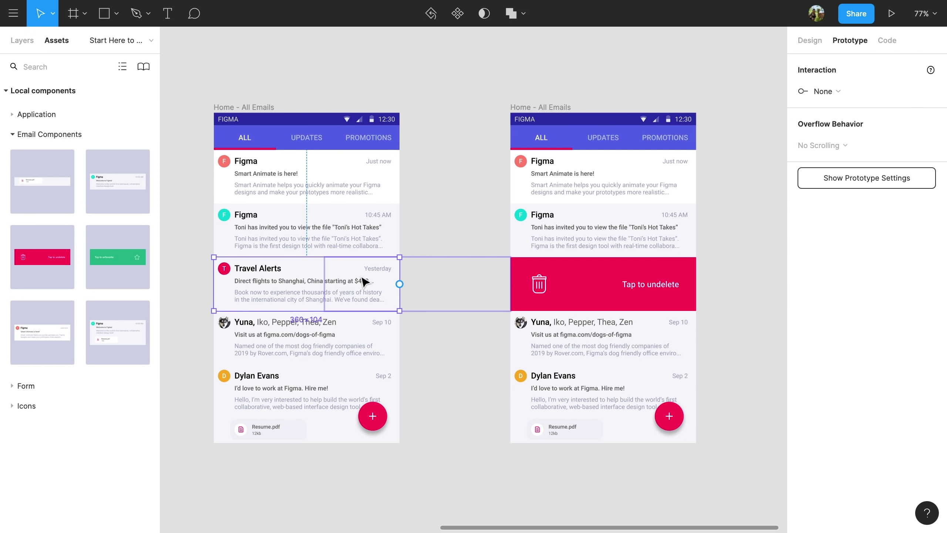
left_click_drag(399, 284, 560, 276)
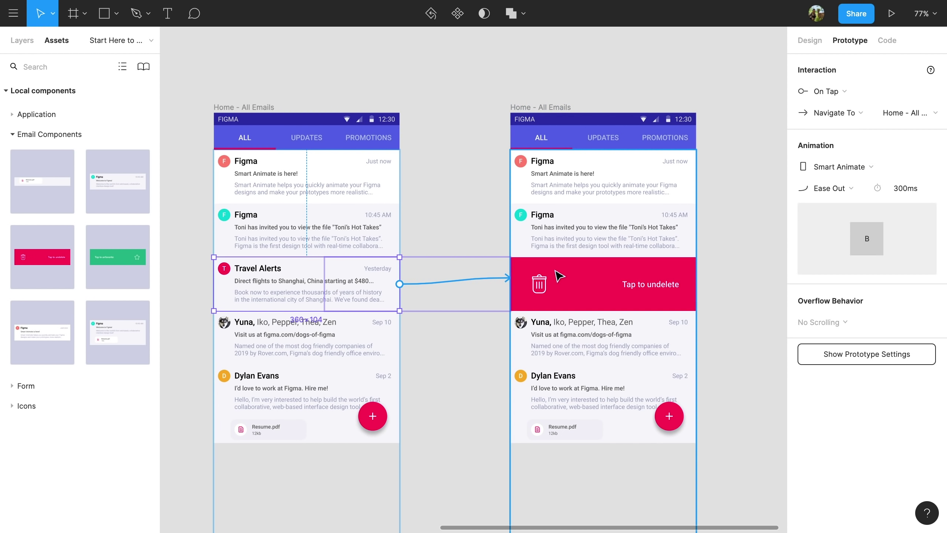
left_click(829, 92)
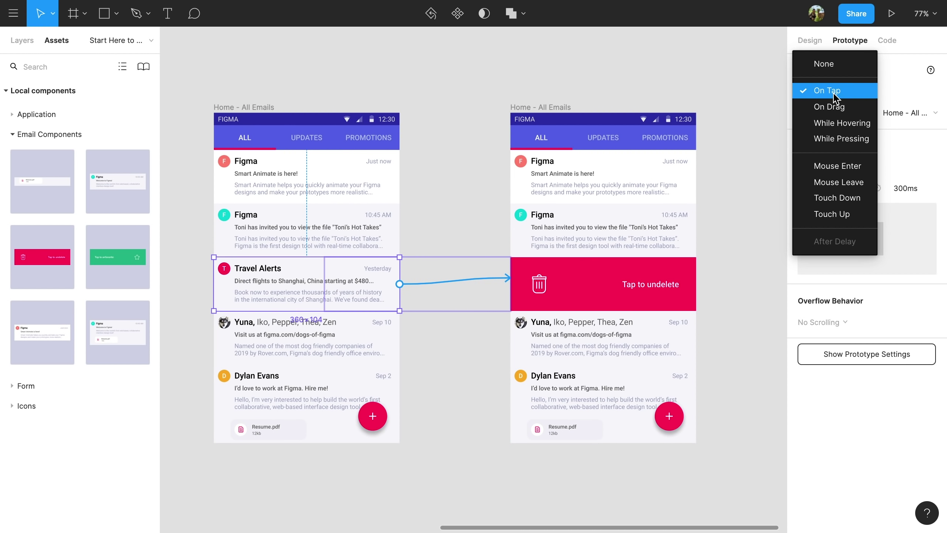
left_click(836, 107)
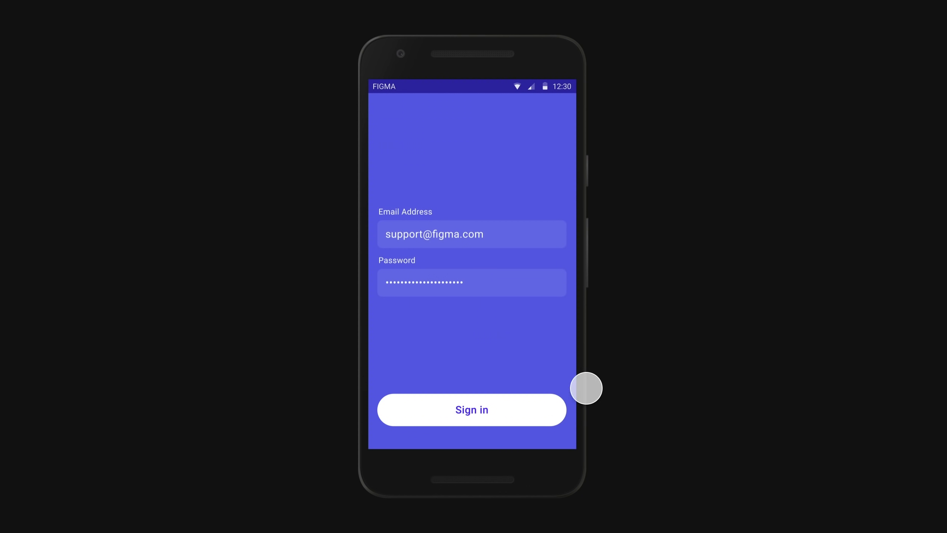
Step: Preview the prototype by signing in and swiping the Travel Alerts email to the left to reveal the delete status
left_click_drag(532, 406, 532, 405)
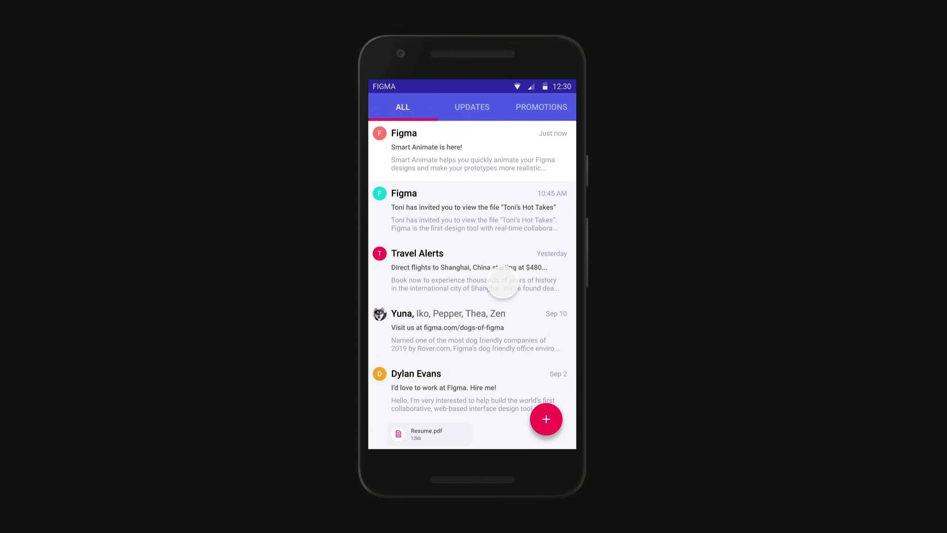
mouse_move(503, 282)
left_mouse_down()
mouse_move(375, 288)
mouse_move(514, 285)
left_mouse_up()
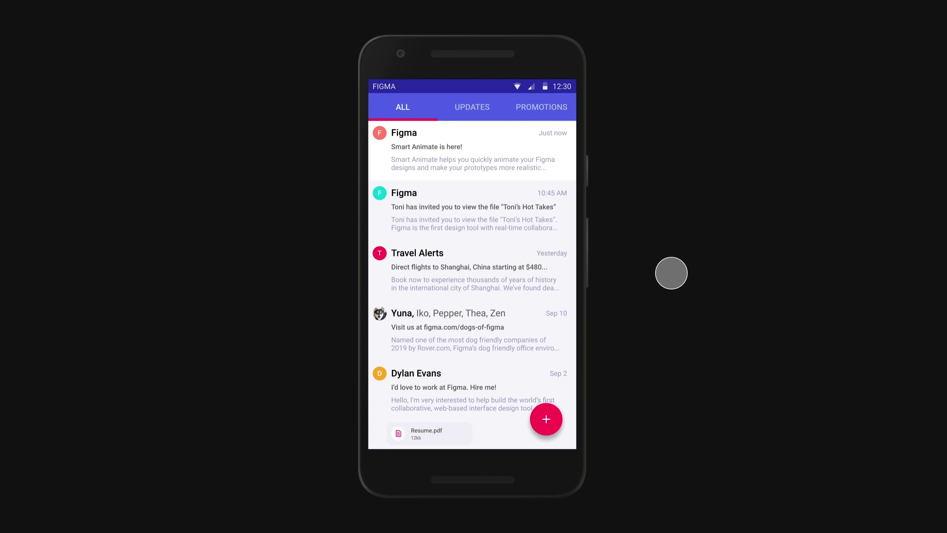
scroll(655, 269, "down", 1)
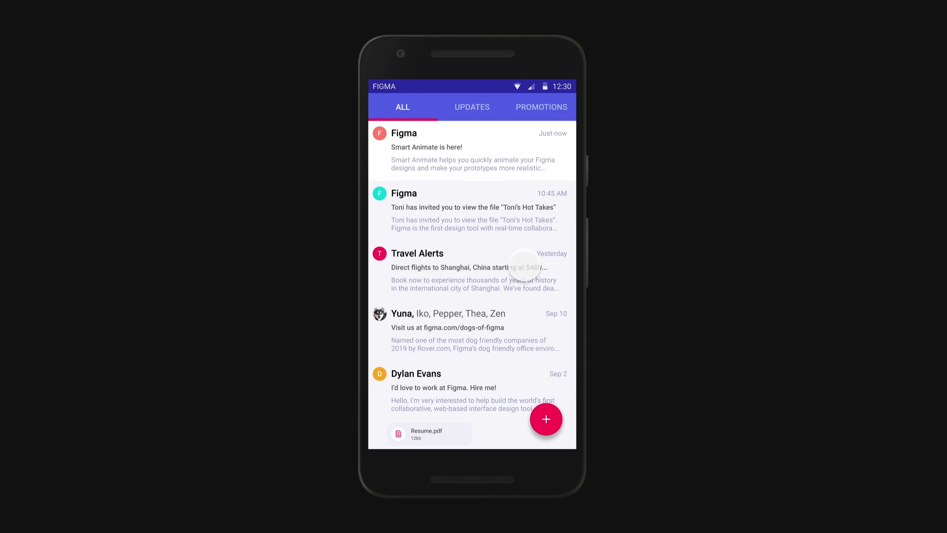
left_click_drag(524, 265, 268, 271)
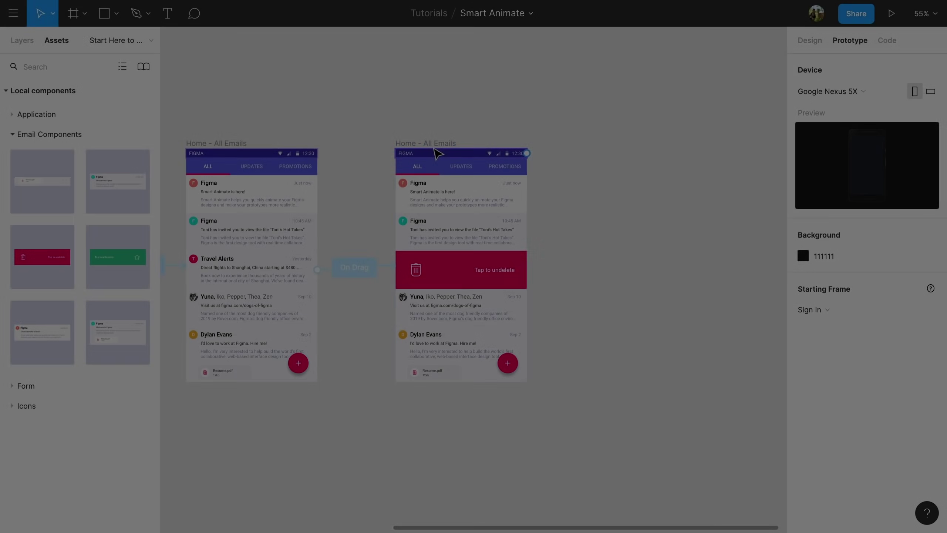
Step: Duplicate the Home - All Emails frame showing the delete status to its right and turn off Clip content on the copy
left_click(618, 157)
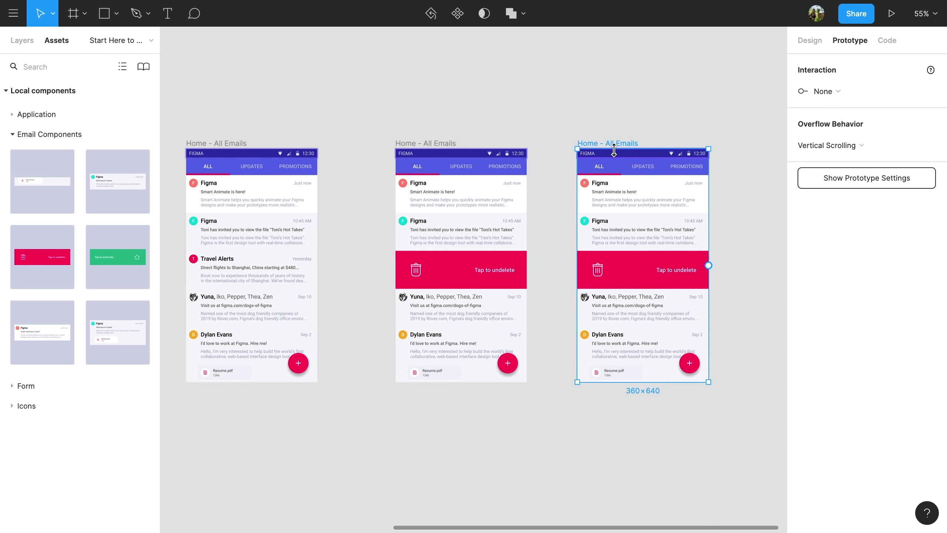
left_click(810, 40)
left_click(803, 183)
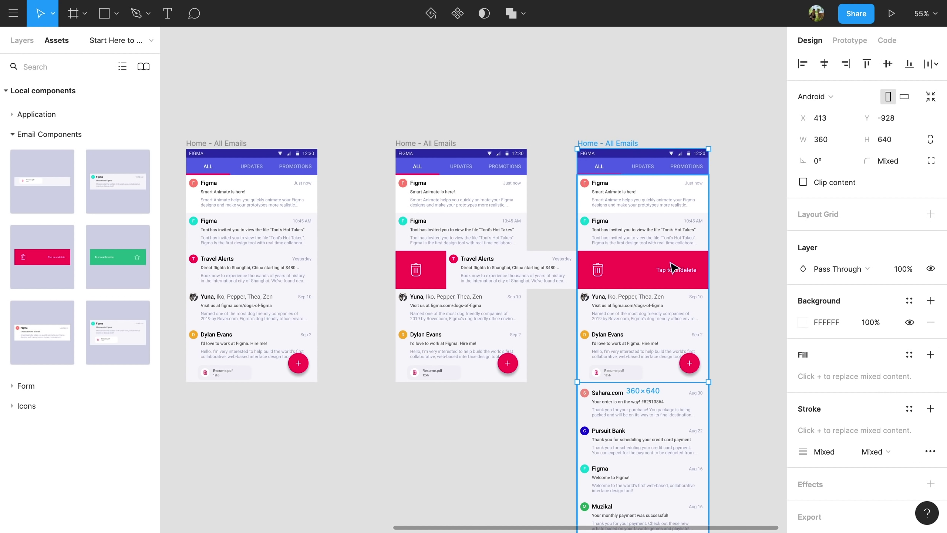
Step: Delete the delete status instance and the Travel Alerts email beyond the edge from the newest frame
left_click(645, 275)
key("Delete")
left_click(565, 276)
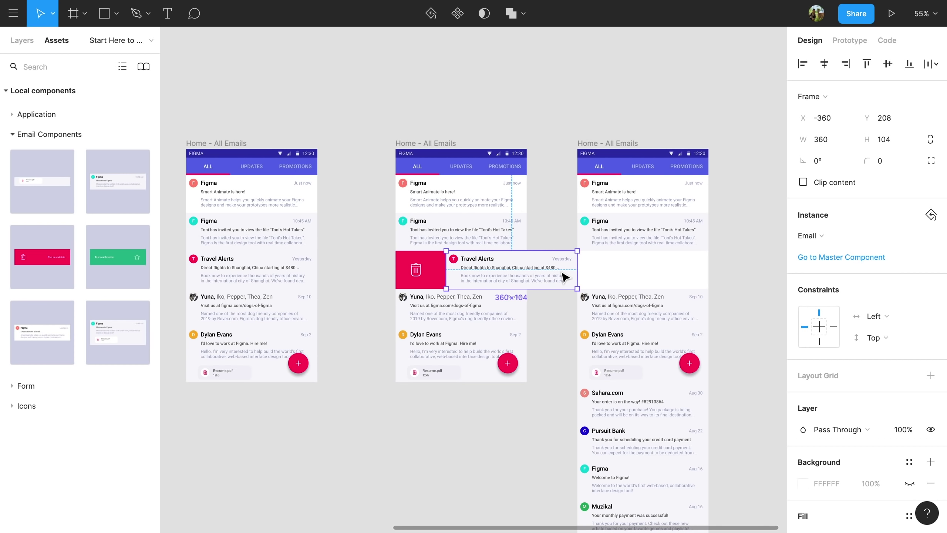
key("Delete")
Step: Move all emails below the newest frame's empty row up together to close the gap
left_click(628, 243)
key("ctrl+a")
key("shift+a")
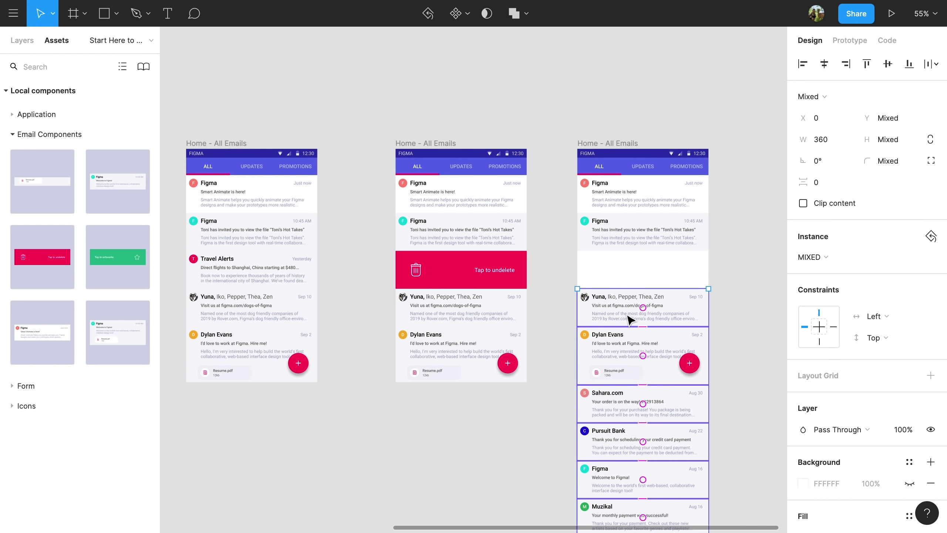
left_click(725, 255)
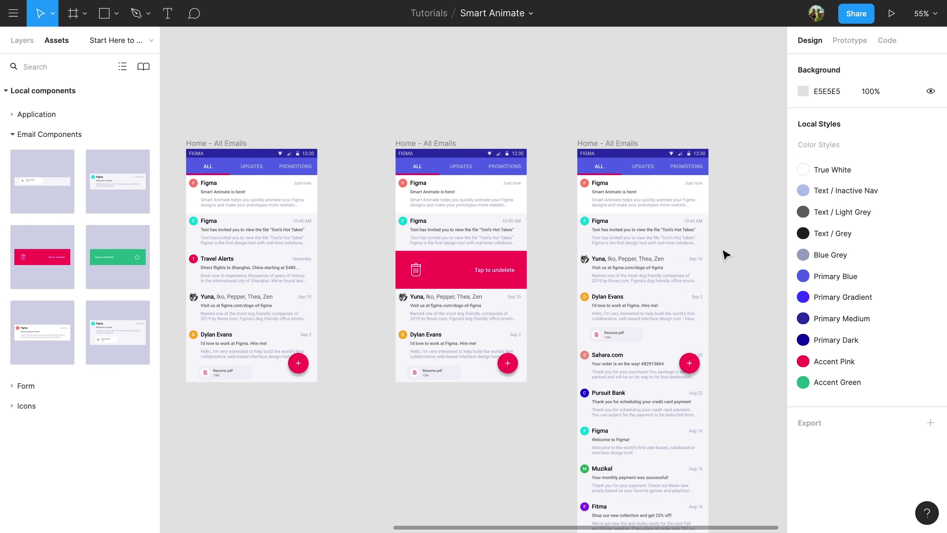
Step: Connect the Home - All Emails frame showing the delete status to the newest frame and change the connection's trigger
left_click(847, 39)
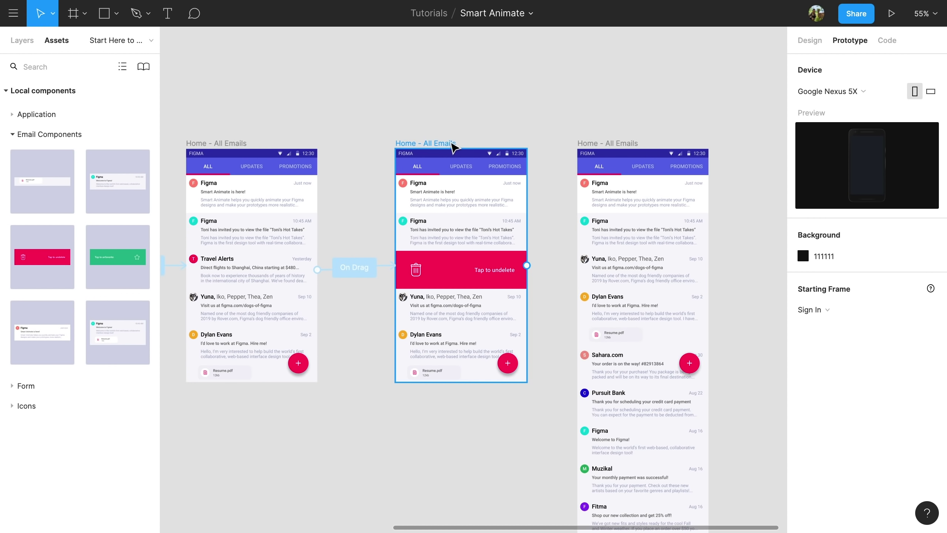
left_click(450, 145)
left_click_drag(527, 266, 605, 266)
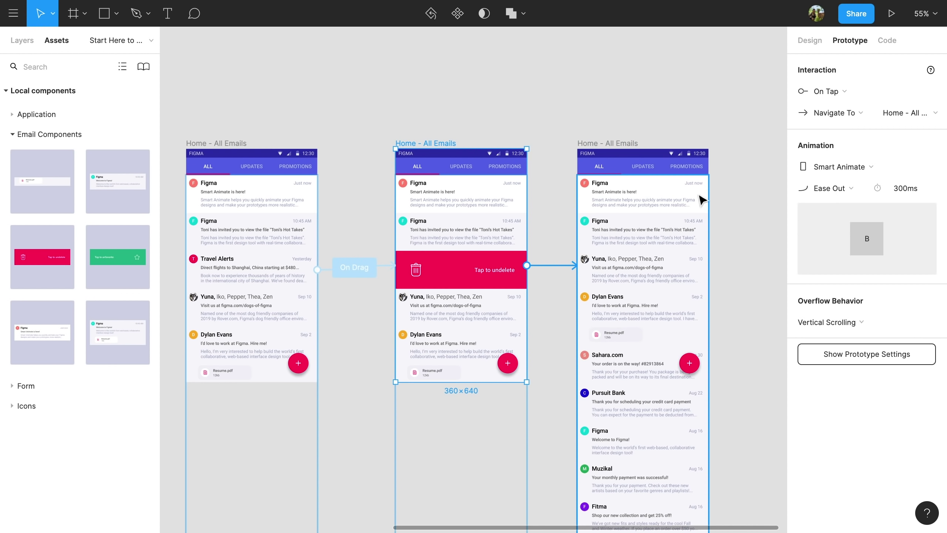
left_click(822, 91)
left_click(846, 241)
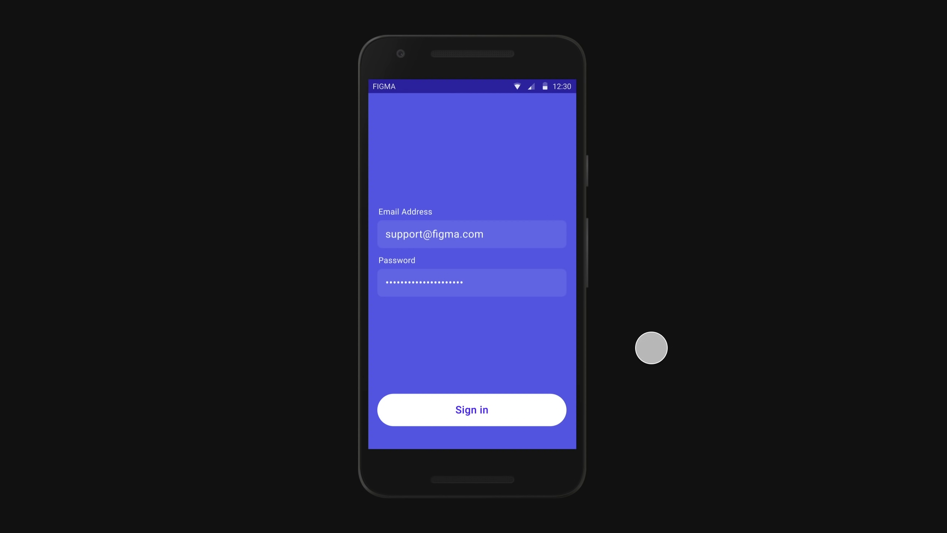
Step: Test the delete animation in the preview by signing in and swiping the Travel Alerts email to the left
left_click(516, 409)
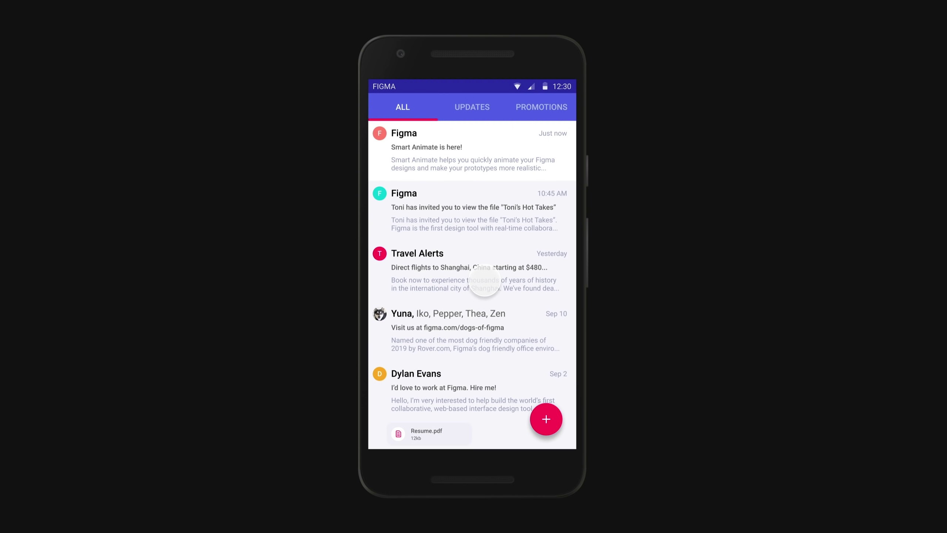
left_click_drag(483, 284, 296, 281)
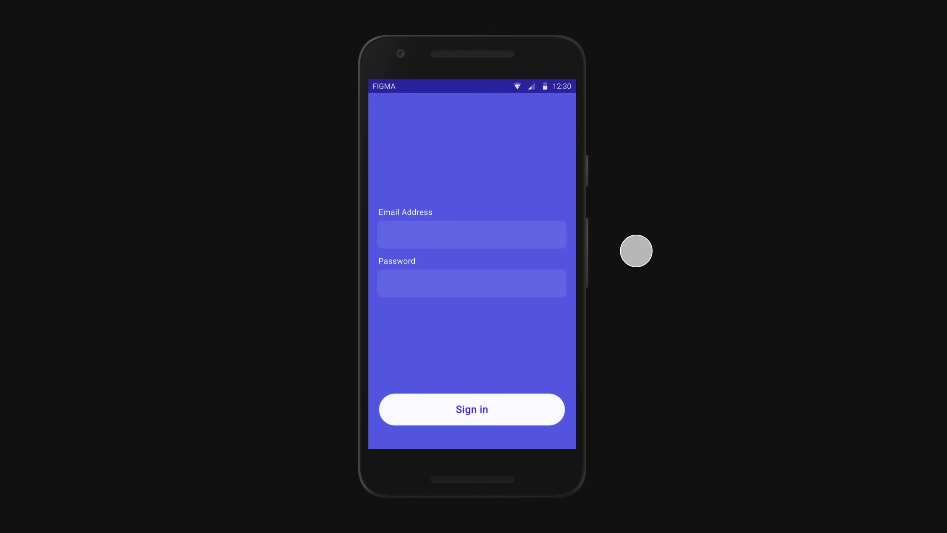
left_click(531, 231)
left_click(504, 412)
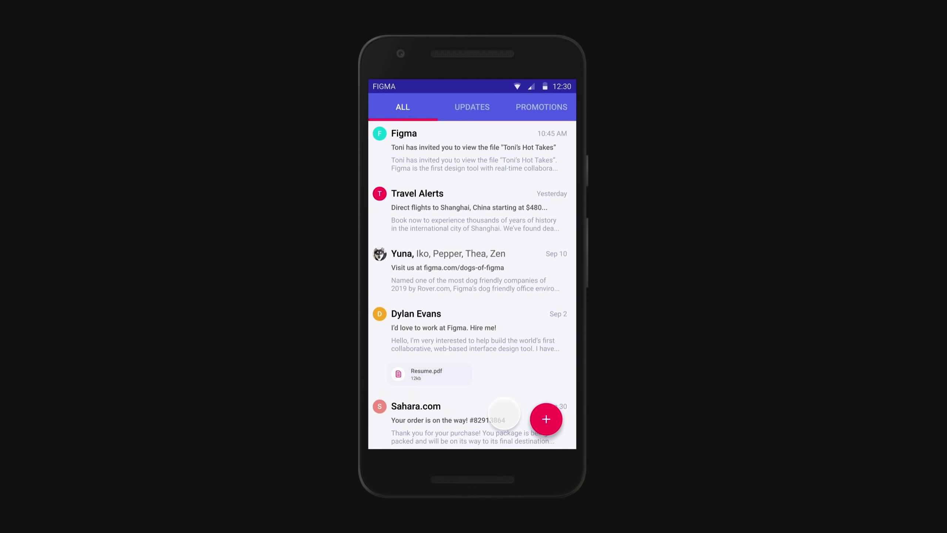
left_click_drag(485, 190, 268, 297)
left_click(535, 270)
left_click_drag(536, 270, 292, 301)
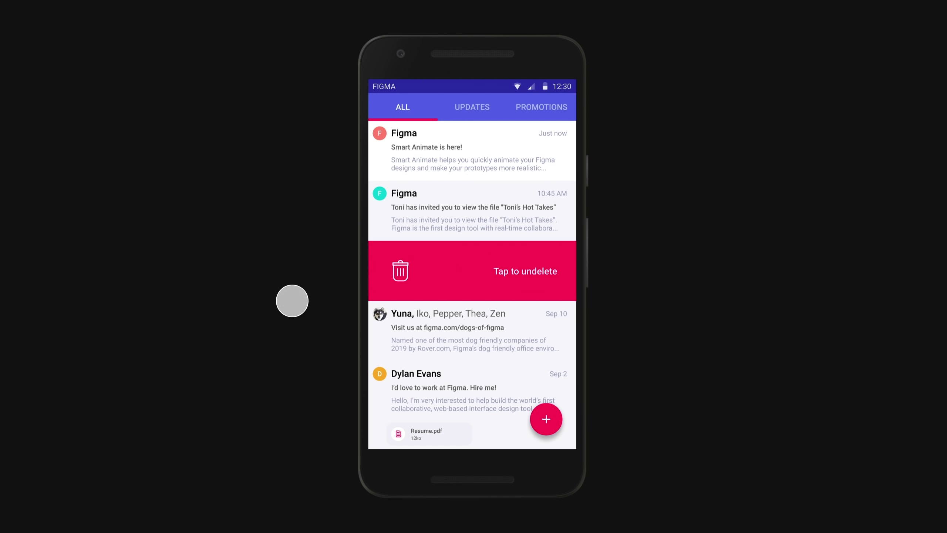
Step: Test starring the Figma invitation email with a rightward swipe, and switching between the inbox categories, including All and Promotions
left_click_drag(398, 218, 687, 204)
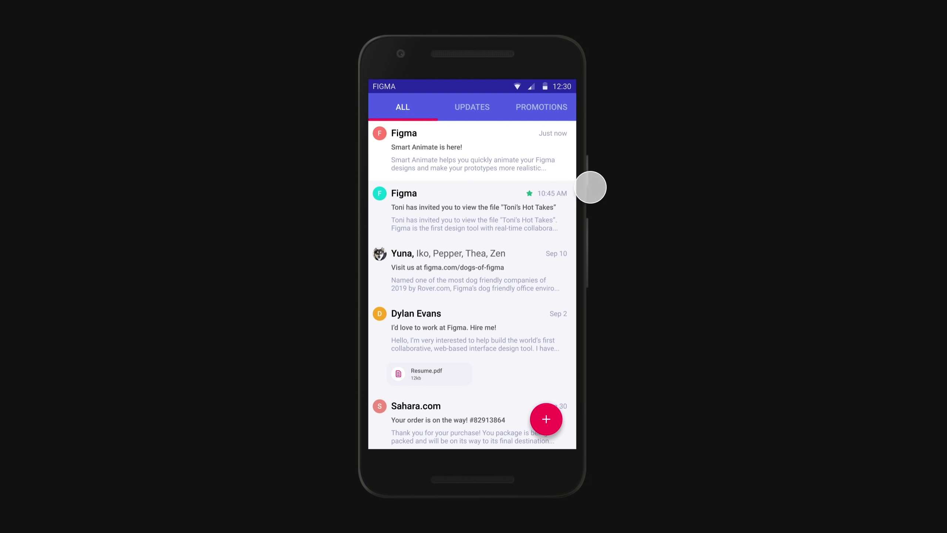
left_click_drag(510, 199, 353, 215)
left_click_drag(542, 208, 373, 224)
left_click(399, 104)
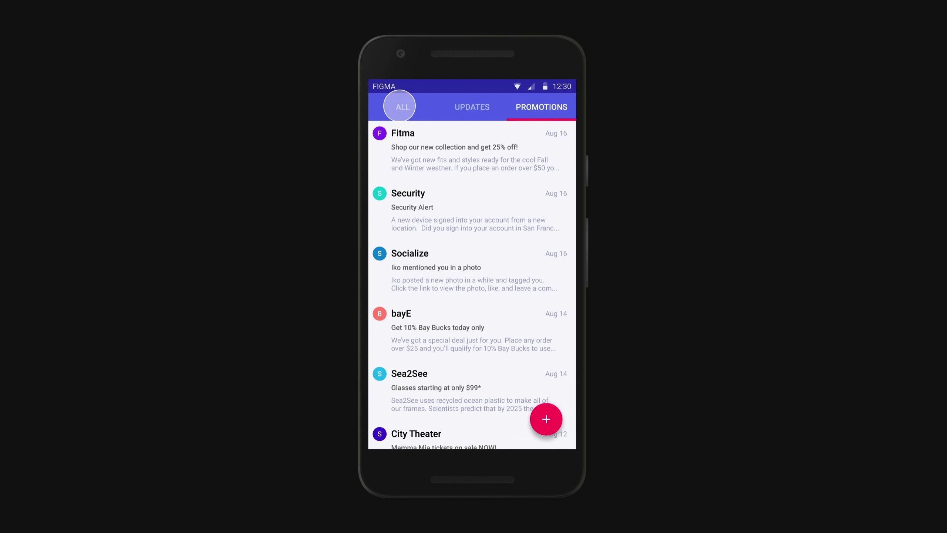
left_click(540, 105)
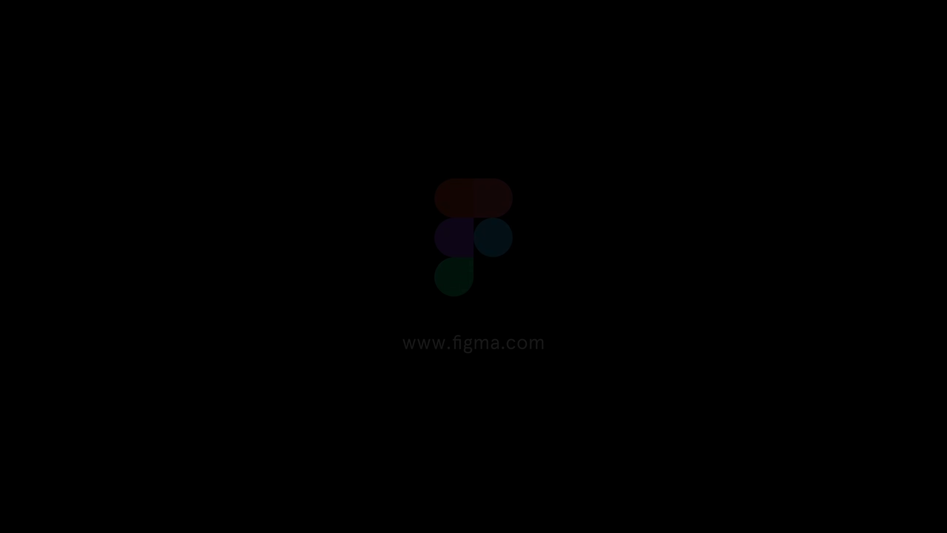